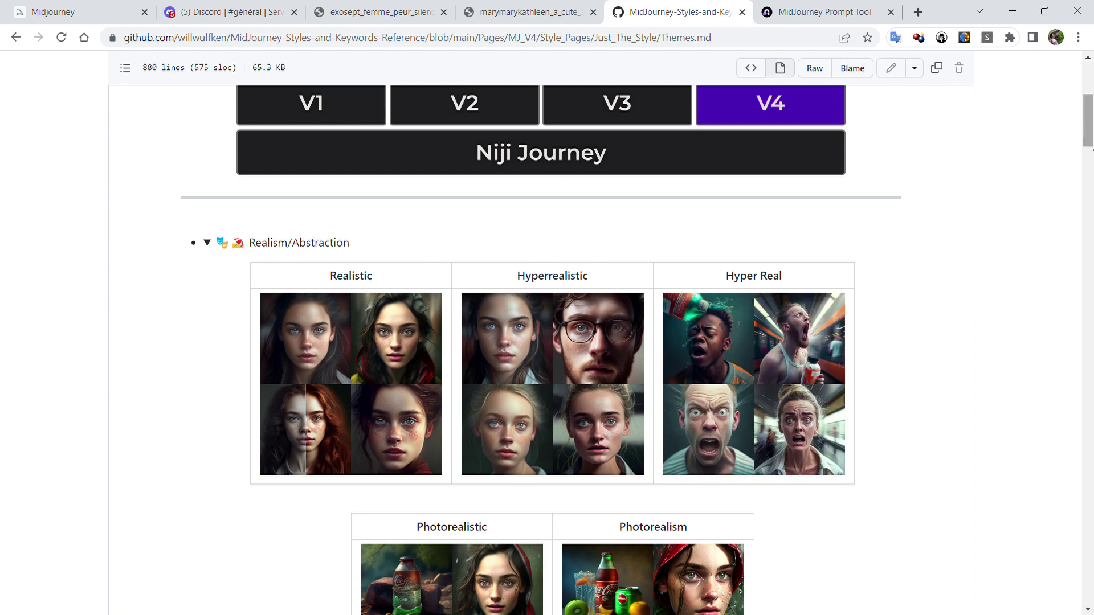
- Look through the Realism/Abstraction examples on the Themes page and return to the style category overview
drag(1090, 142, 1089, 225)
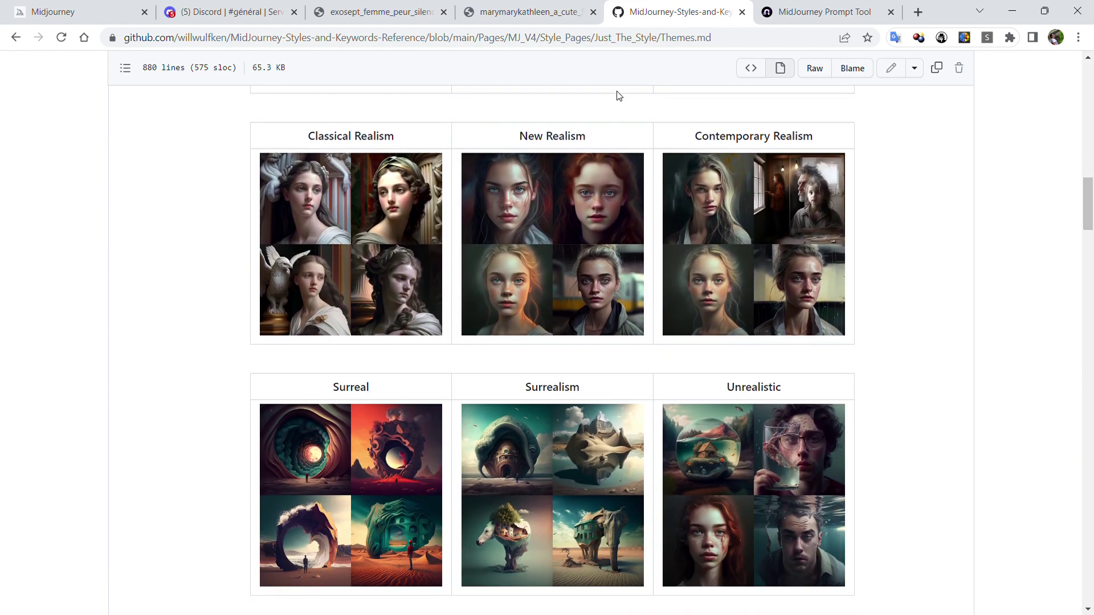
click(13, 37)
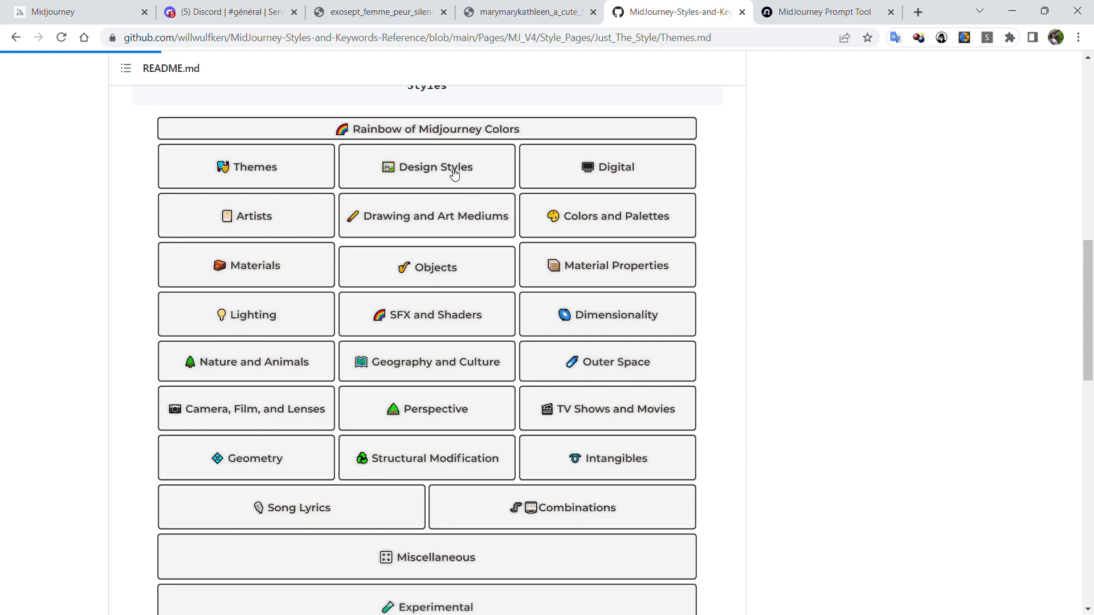
- Examine the Expressionism examples in the Design Styles category and return to the style category overview
click(491, 172)
scroll(435, 330, down, 5)
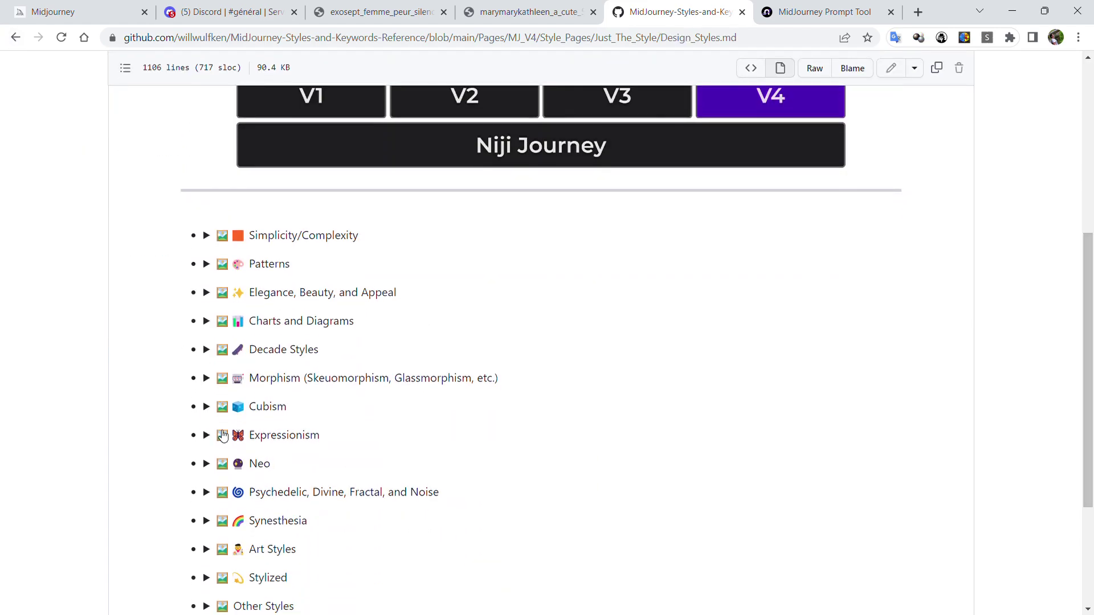
click(275, 443)
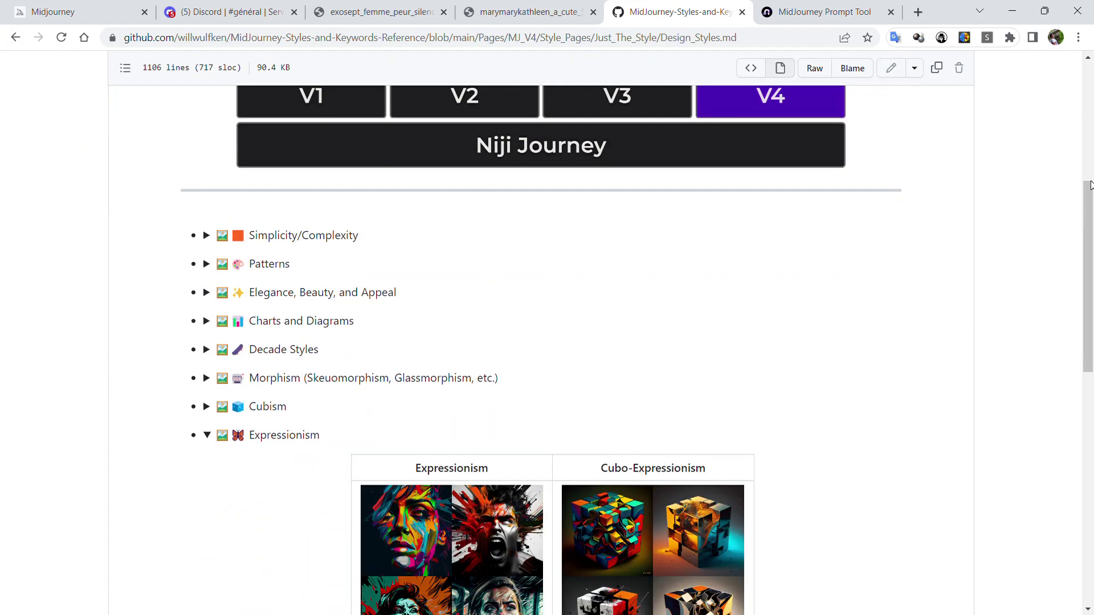
scroll(823, 246, down, 5)
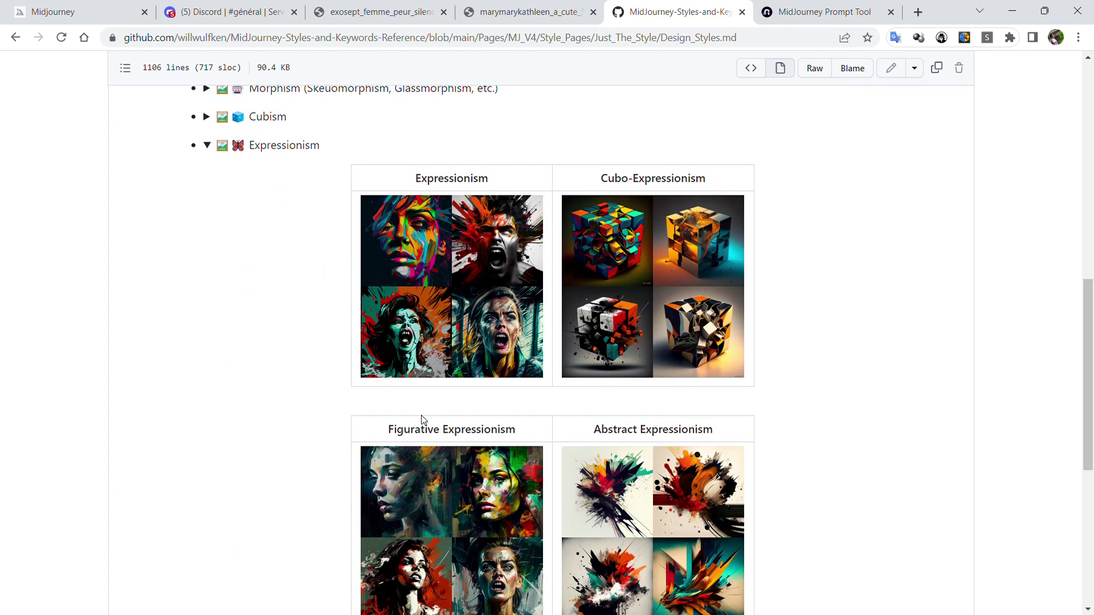
click(15, 38)
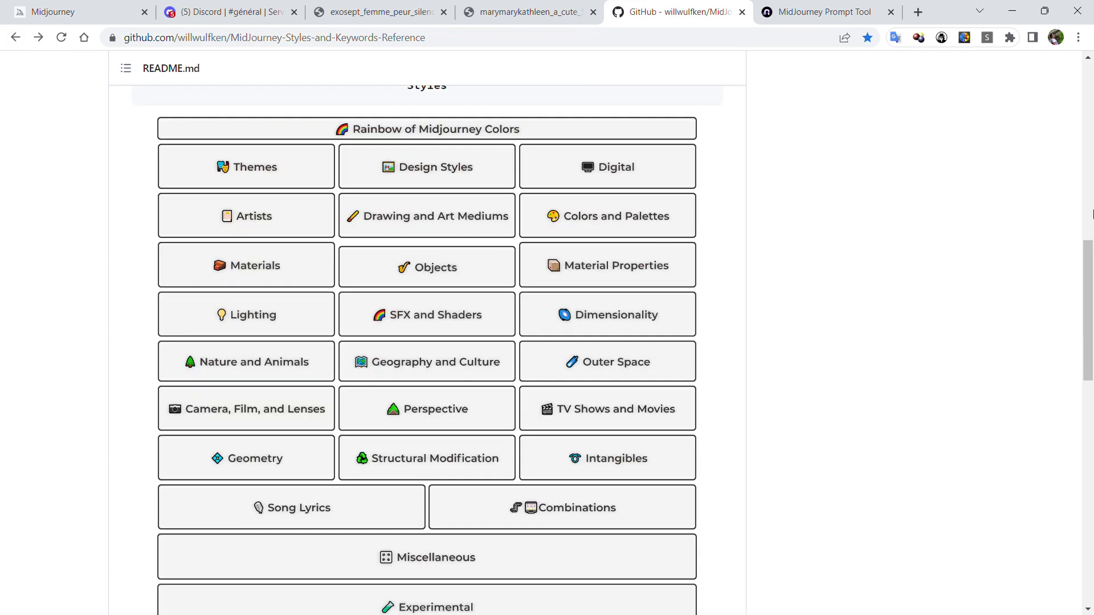
- Examine the Nature examples in the Nature and Animals category and return to the beginning of the repository's main page
click(228, 363)
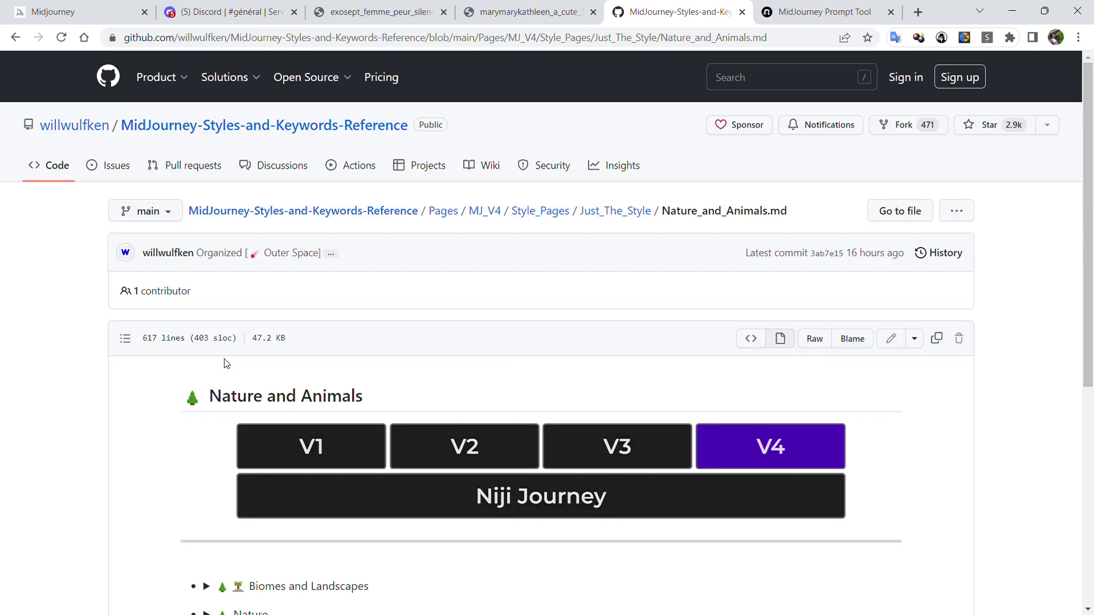
scroll(1093, 180, down, 3)
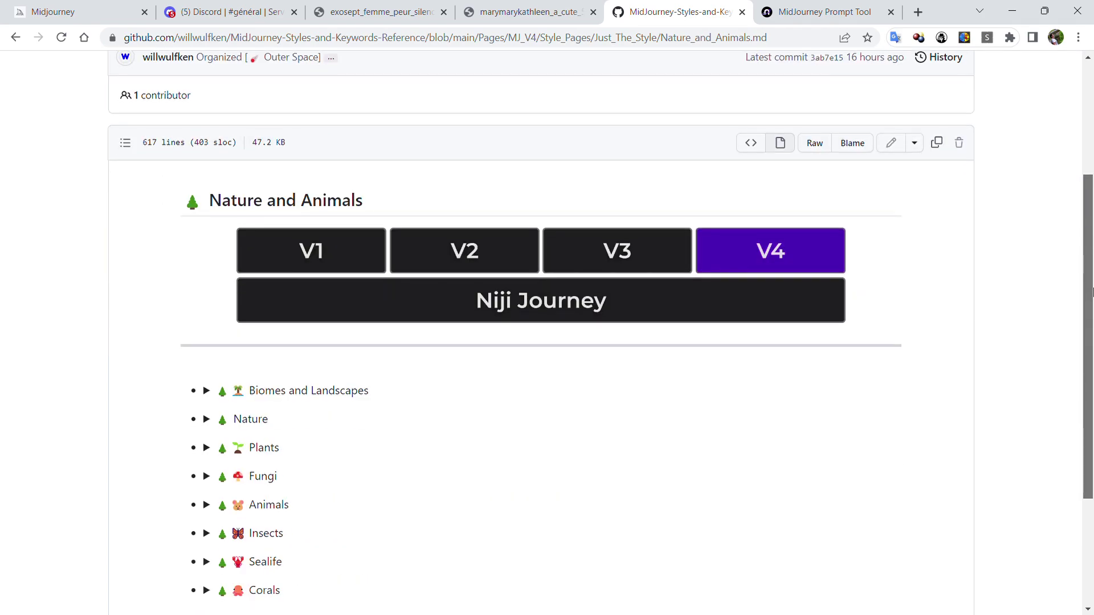
click(249, 421)
click(249, 423)
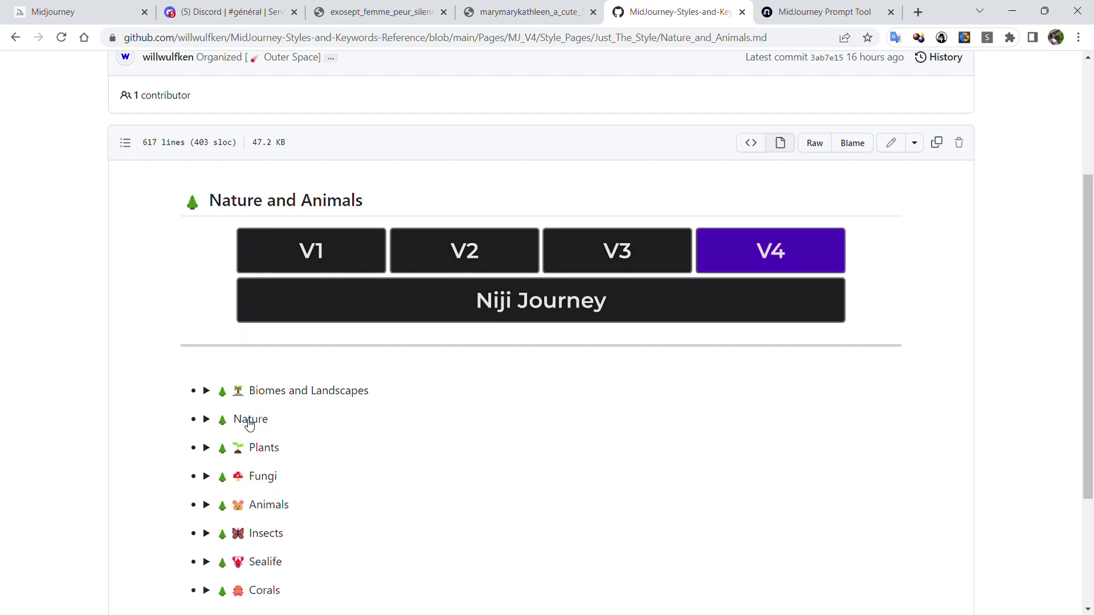
click(249, 421)
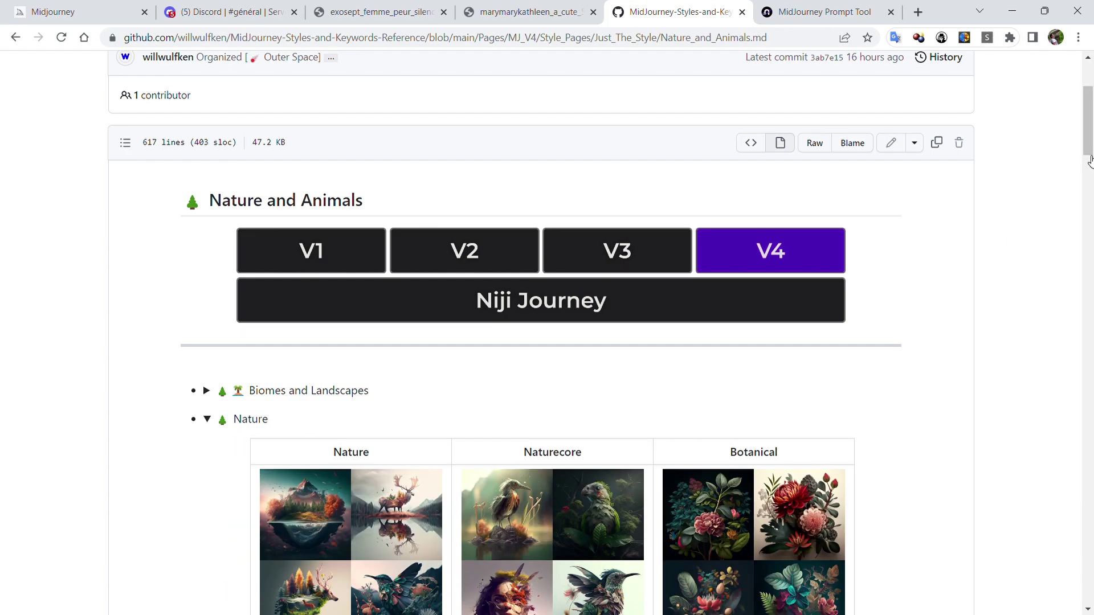
drag(1089, 162, 1089, 201)
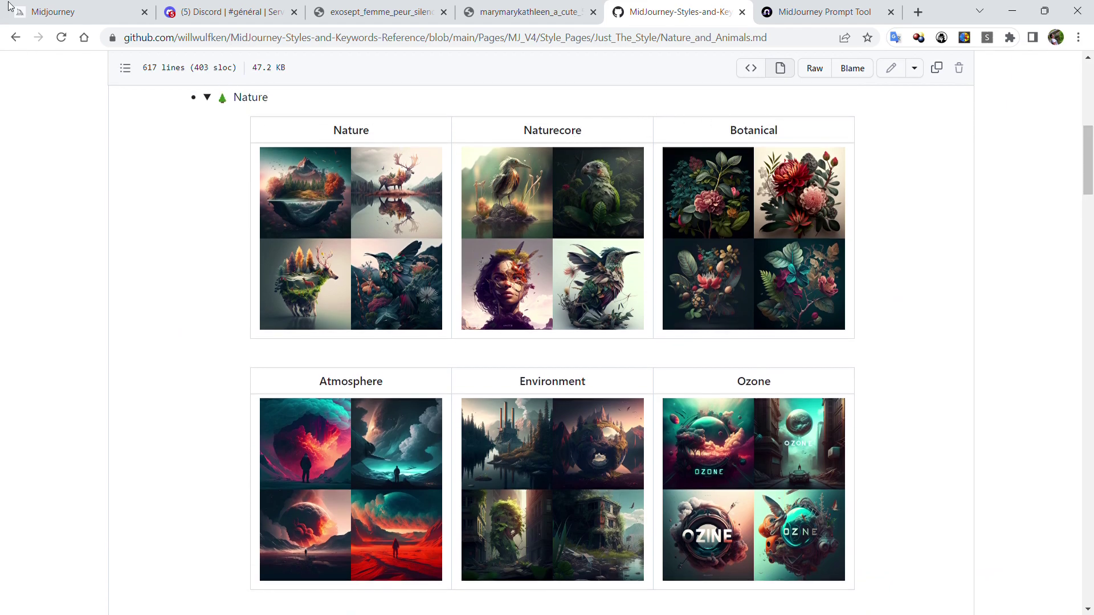
click(16, 39)
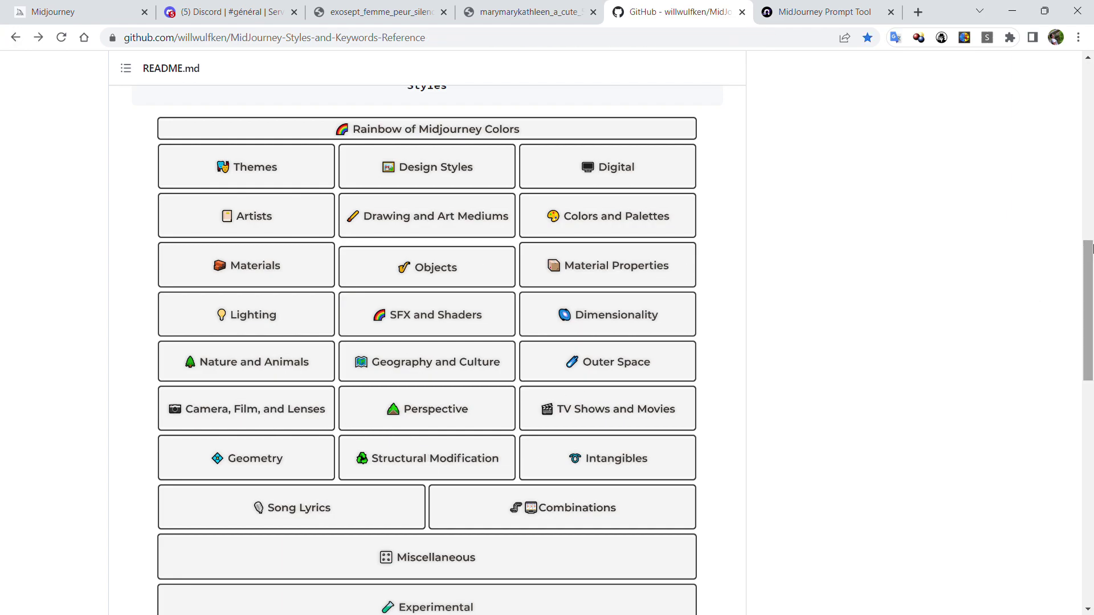
drag(1092, 269, 1089, 22)
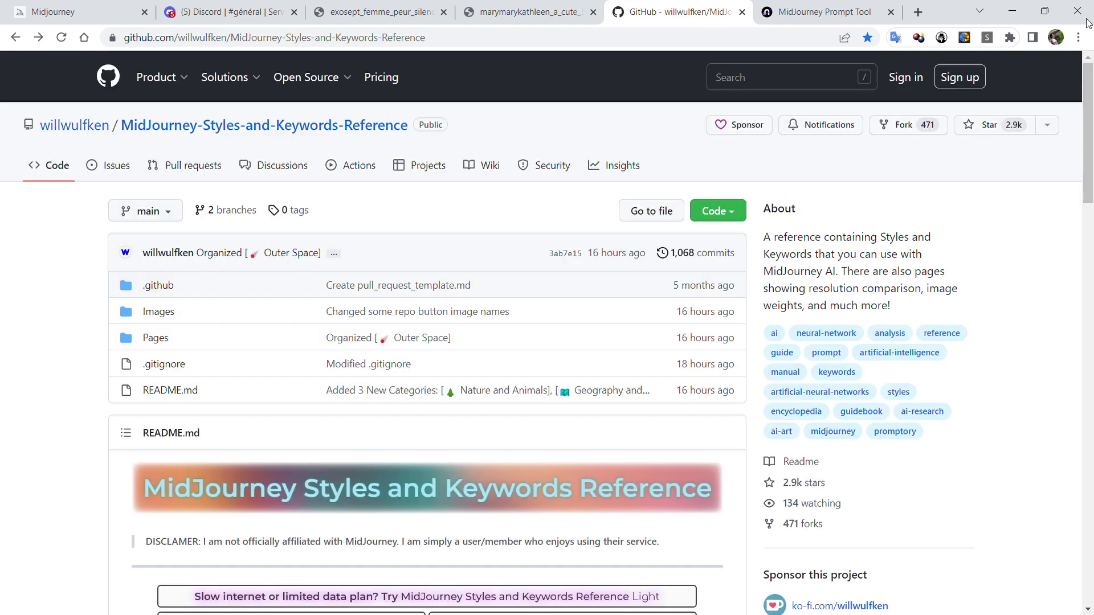
- Switch to the MidJourney Prompt Tool and enter "femme peur cri" as the main idea
click(817, 7)
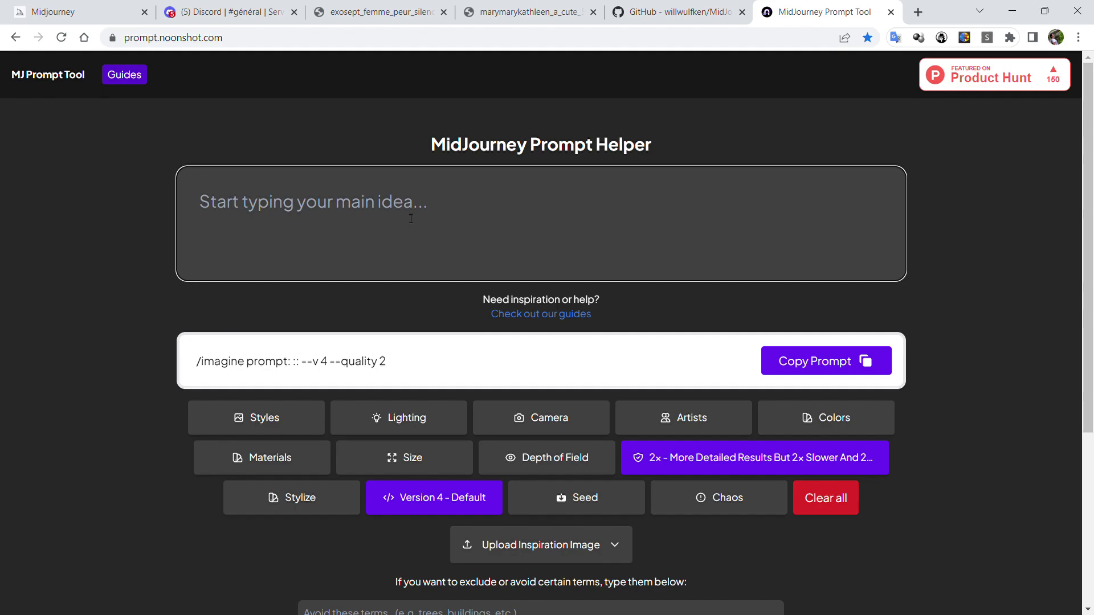
text(femme)
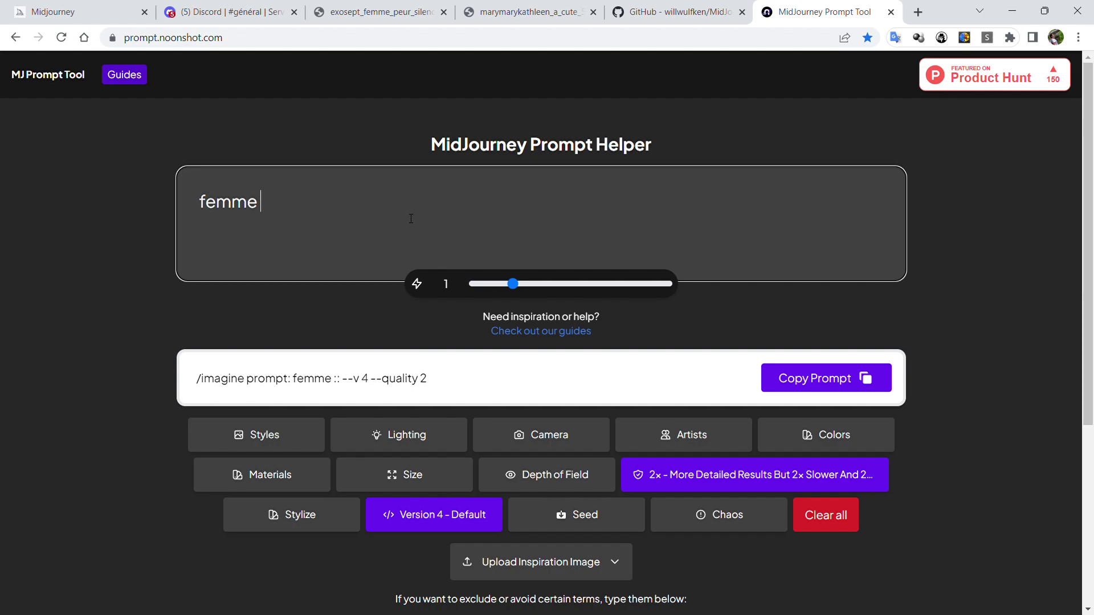
text( peur)
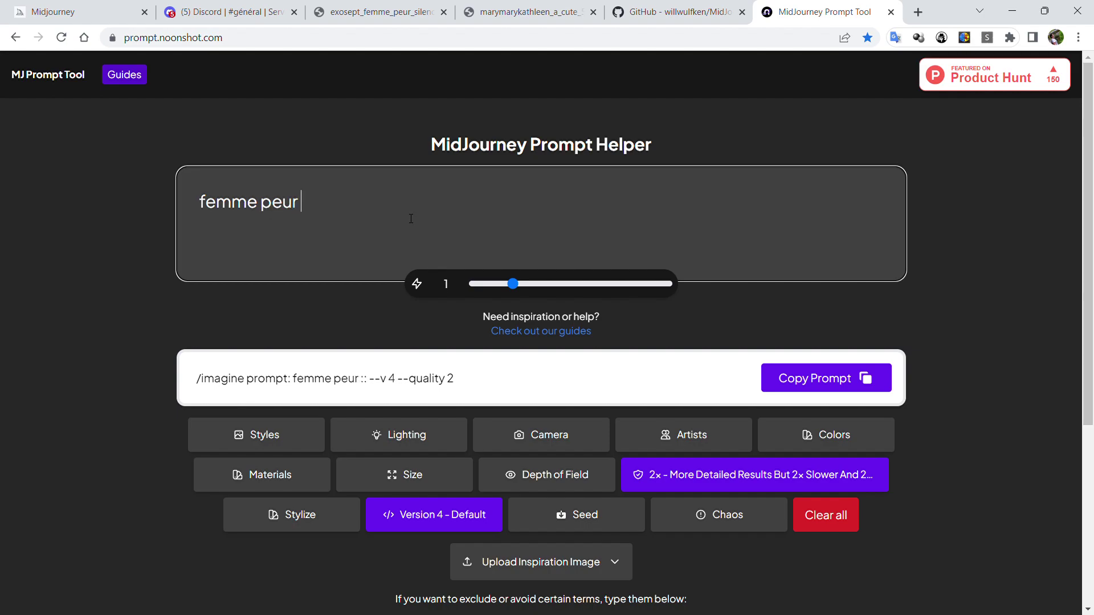
text( st)
key(BackSpace)
key(BackSpace)
text(cri)
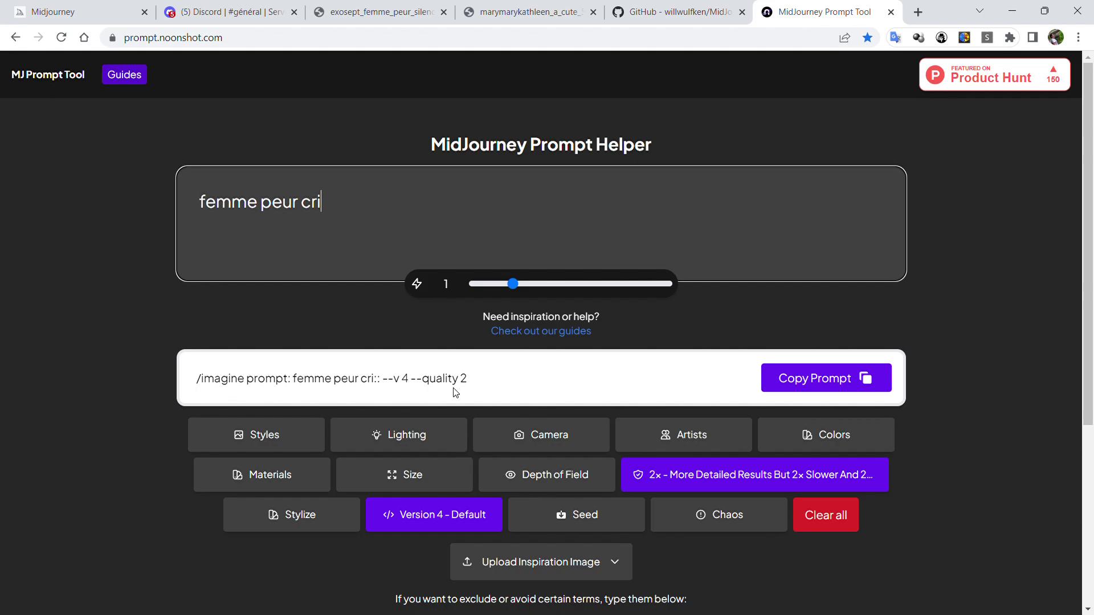
- Add the Diabolic style to the prompt with a weight of 1
click(291, 434)
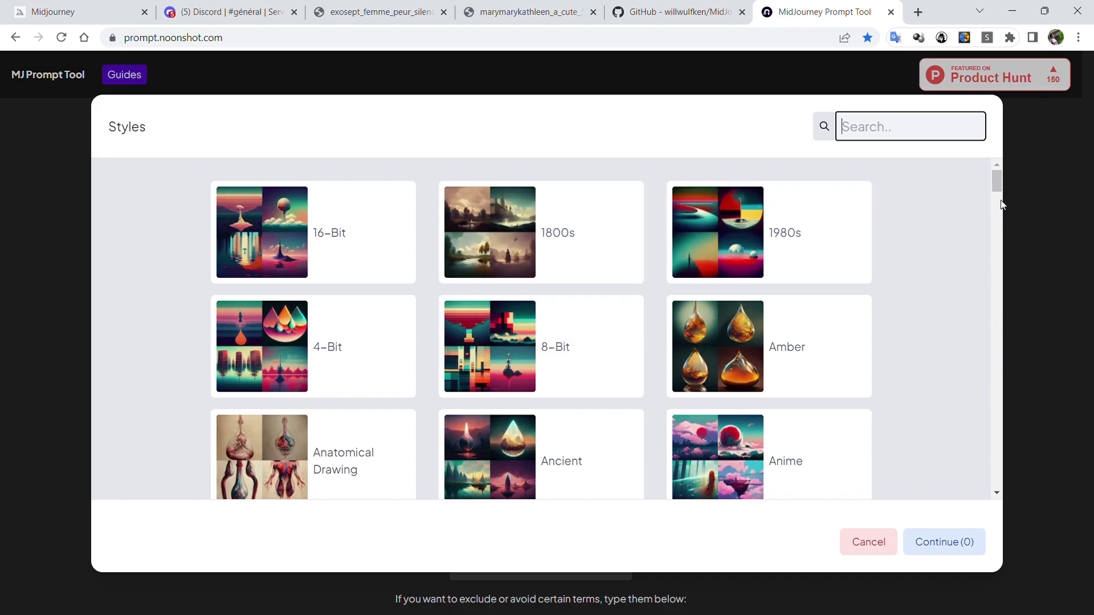
drag(998, 184, 997, 251)
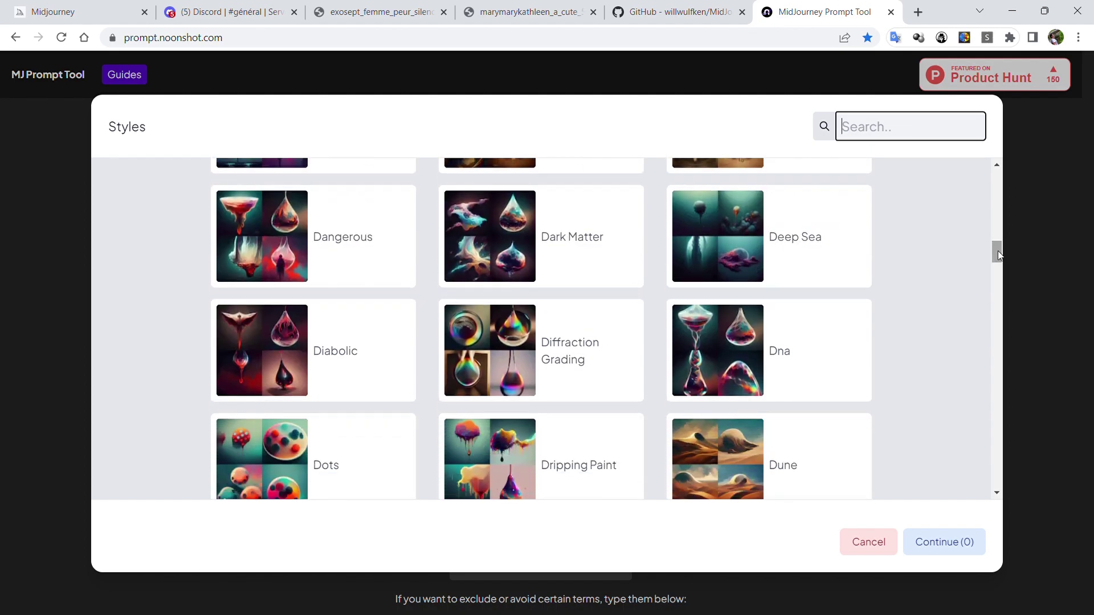
click(290, 348)
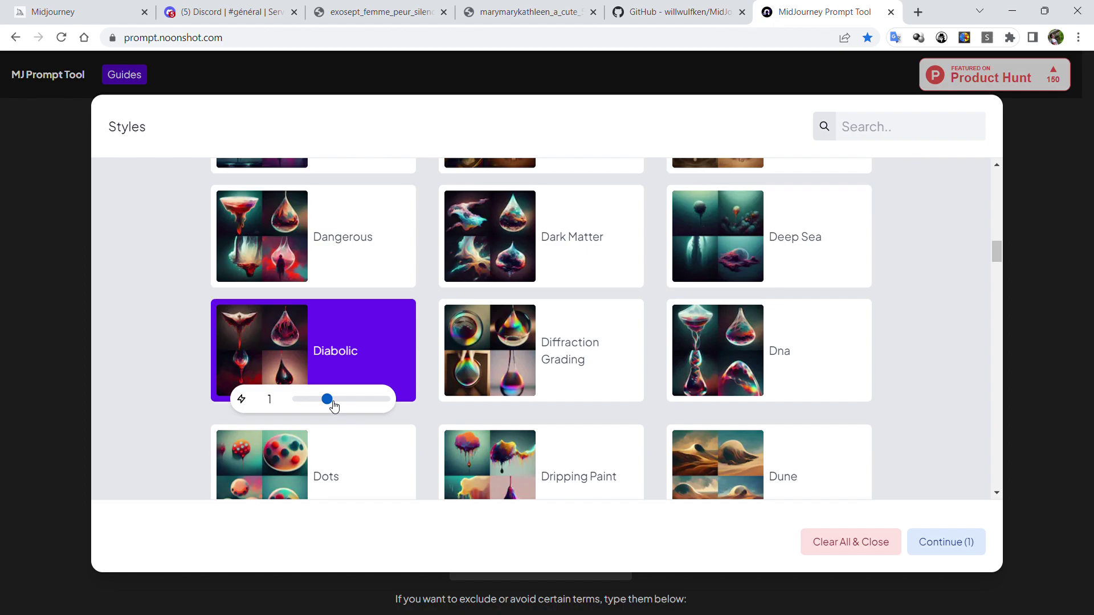
mouse_move(332, 403)
mouse_down()
mouse_move(402, 403)
mouse_move(314, 400)
mouse_move(332, 403)
mouse_up()
click(960, 542)
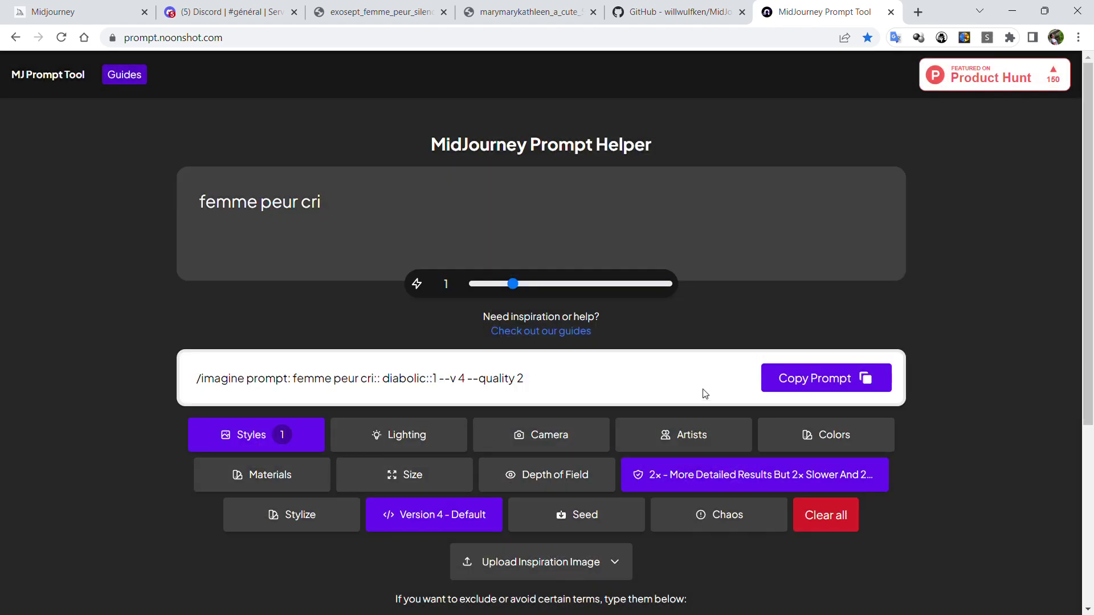
- Add Backlight lighting to the prompt with a weight of 2
click(405, 434)
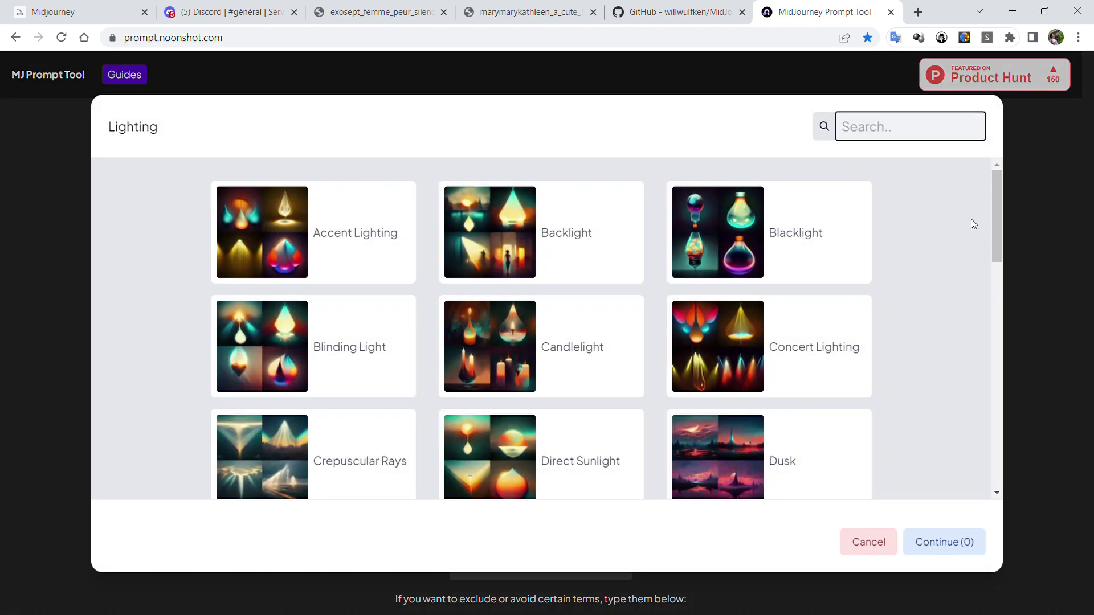
drag(996, 213, 997, 283)
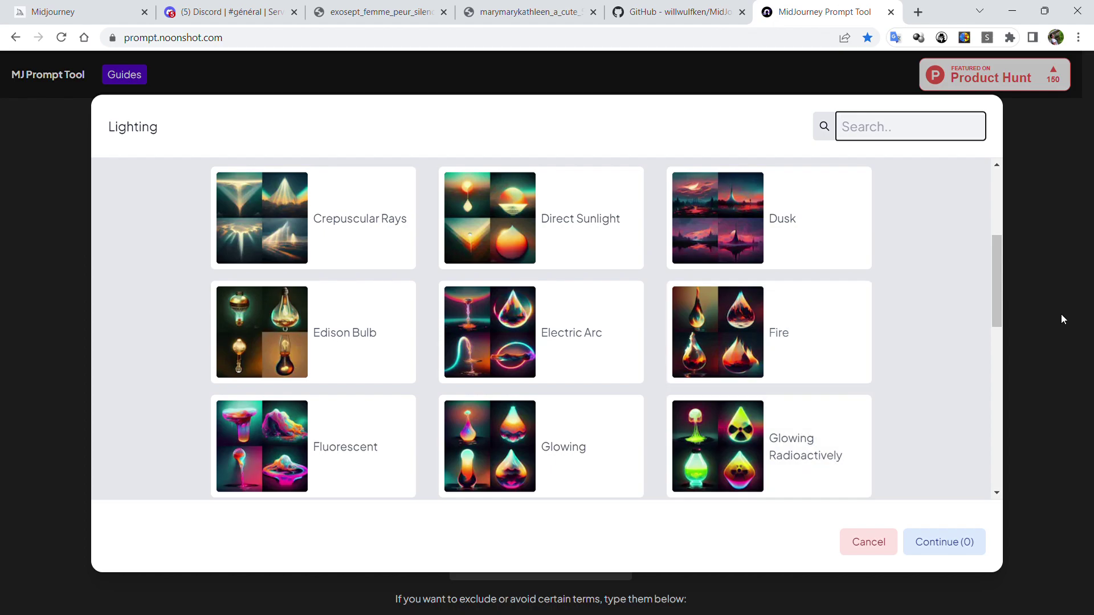
drag(995, 282, 996, 198)
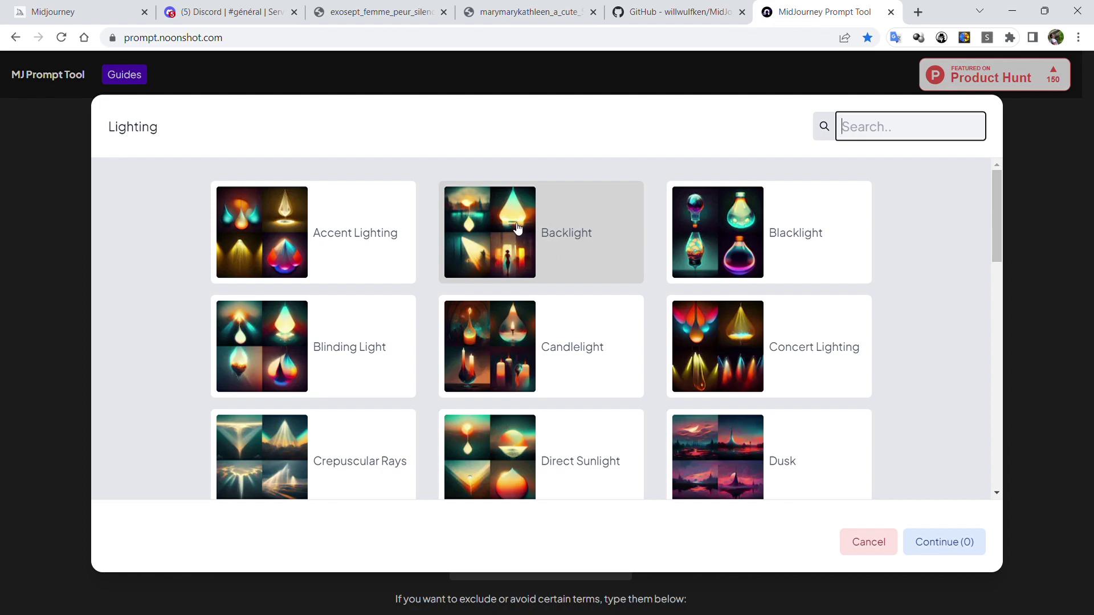
click(477, 224)
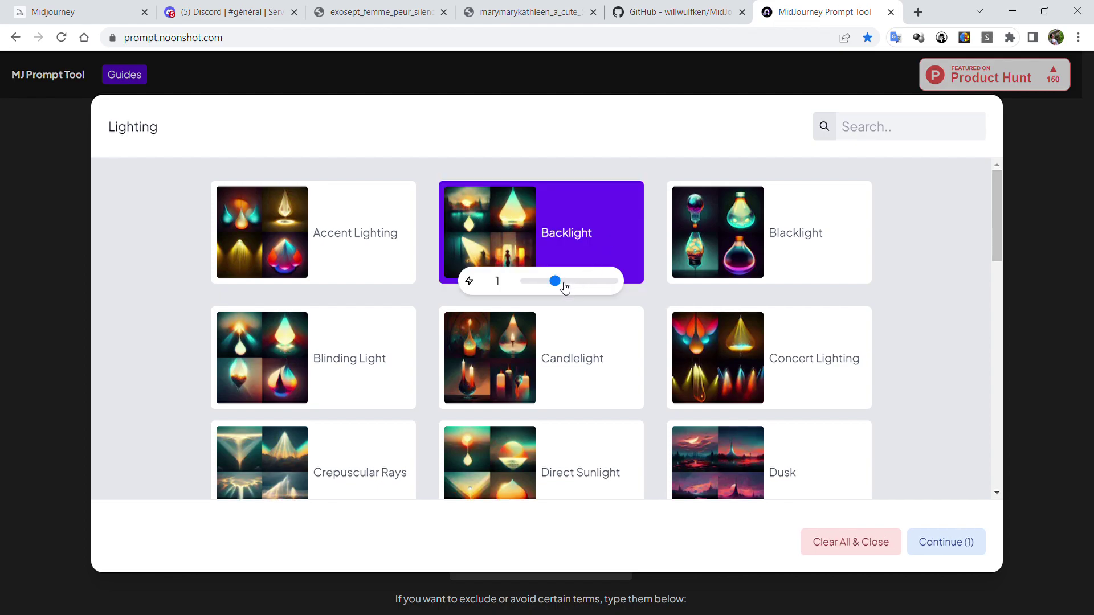
drag(556, 282, 573, 285)
click(935, 536)
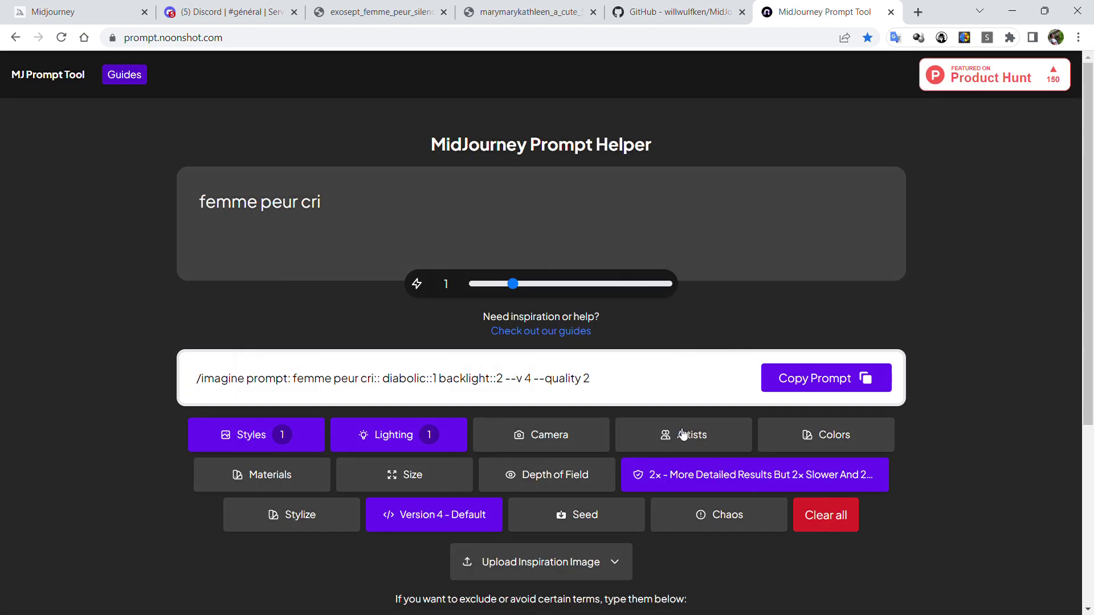
- Look over the available Camera/Lens options and close them without selecting any
click(567, 443)
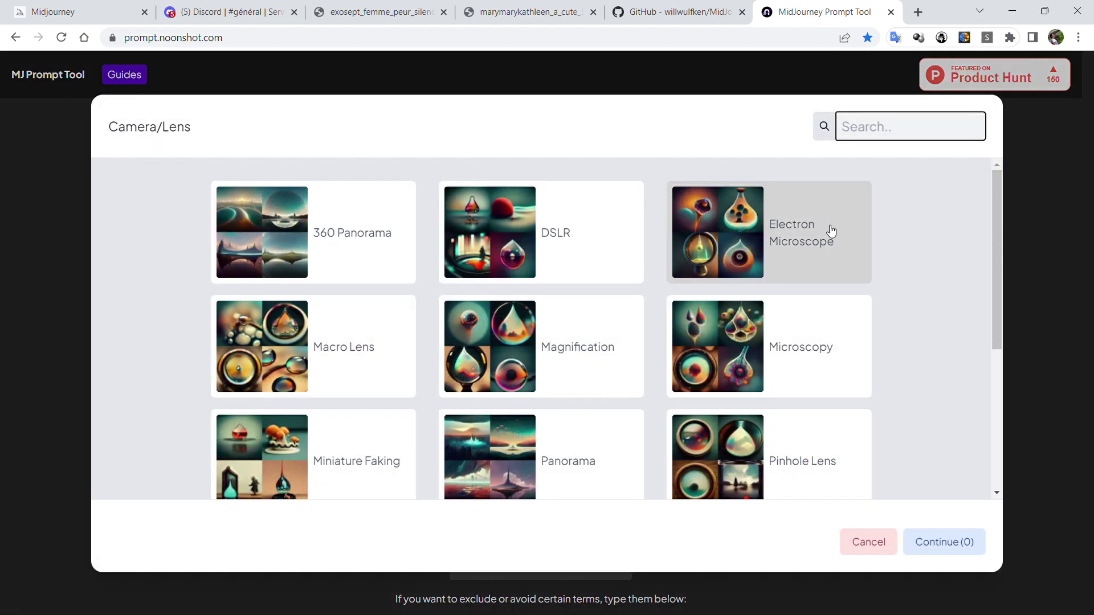
drag(997, 201, 1048, 171)
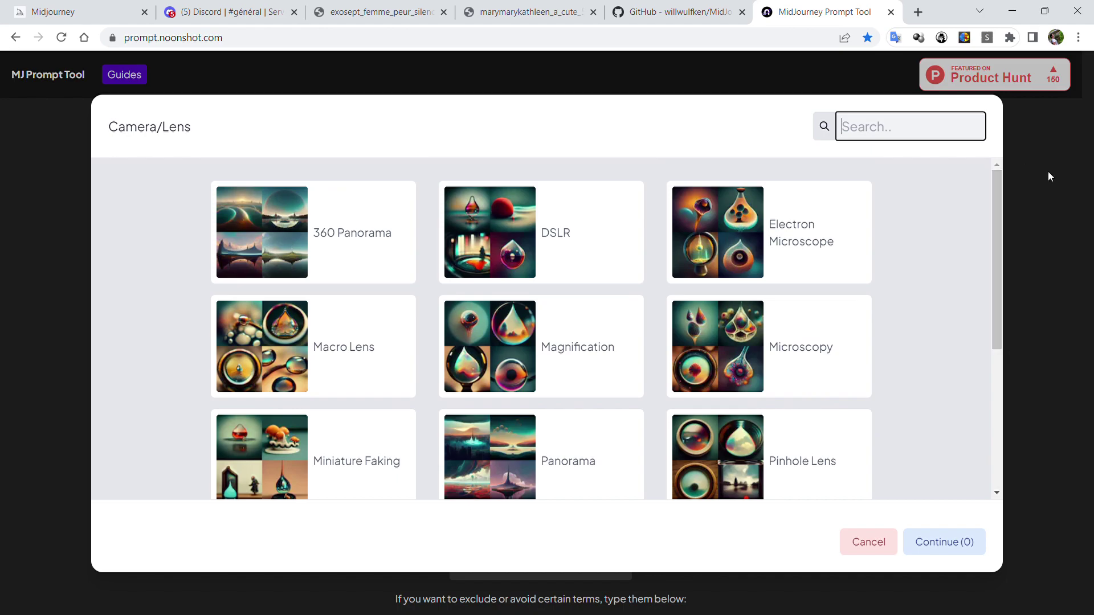
click(1058, 185)
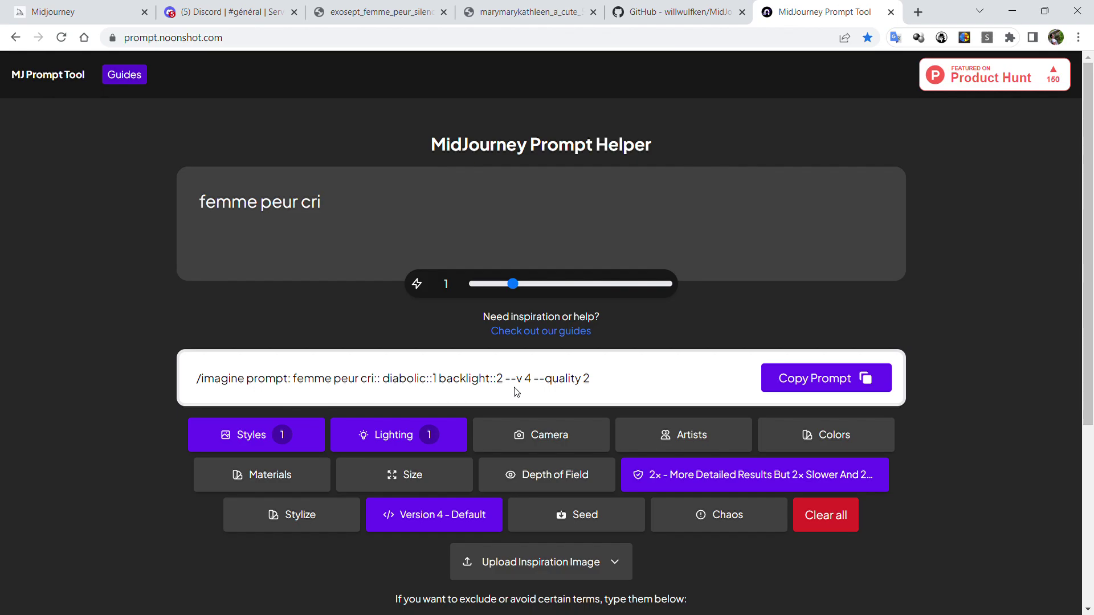
- Add Caravaggio as the prompt's artist with a weight of 2
click(715, 443)
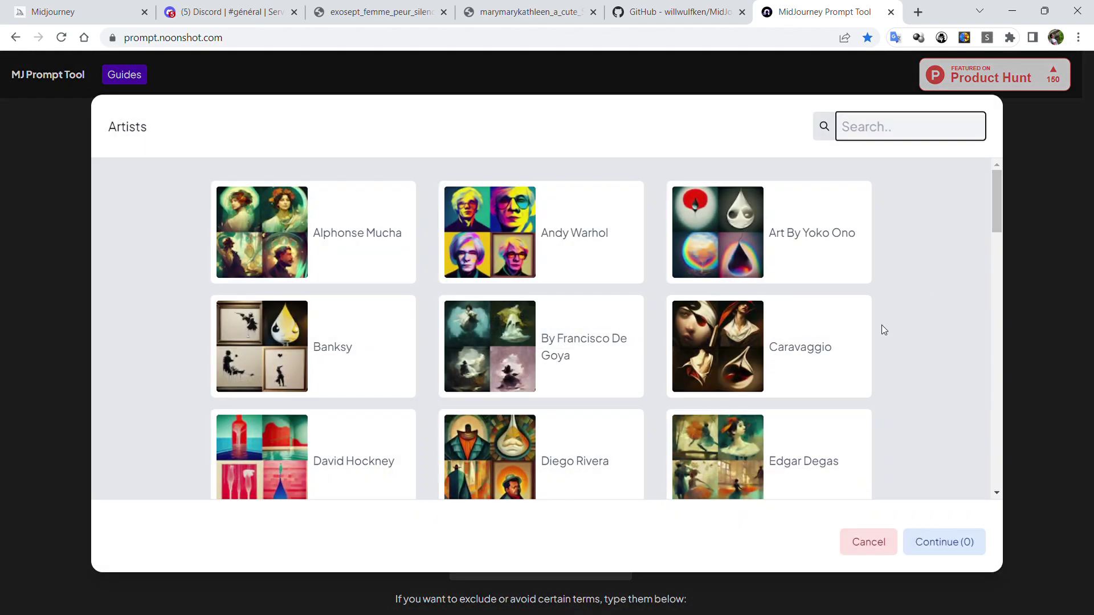
drag(998, 204, 969, 217)
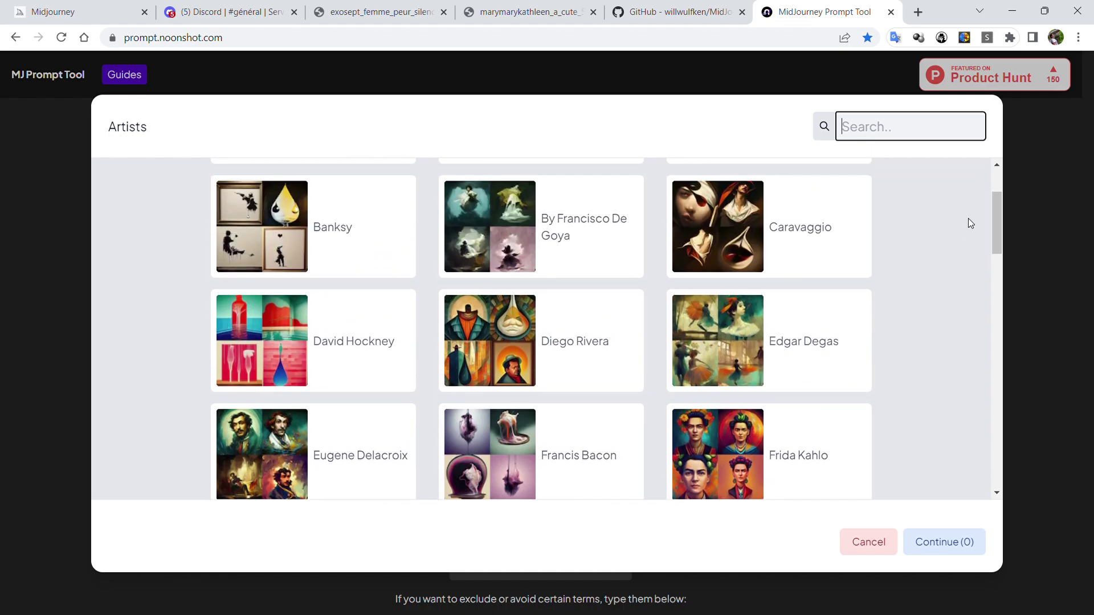
click(784, 233)
drag(783, 275, 799, 280)
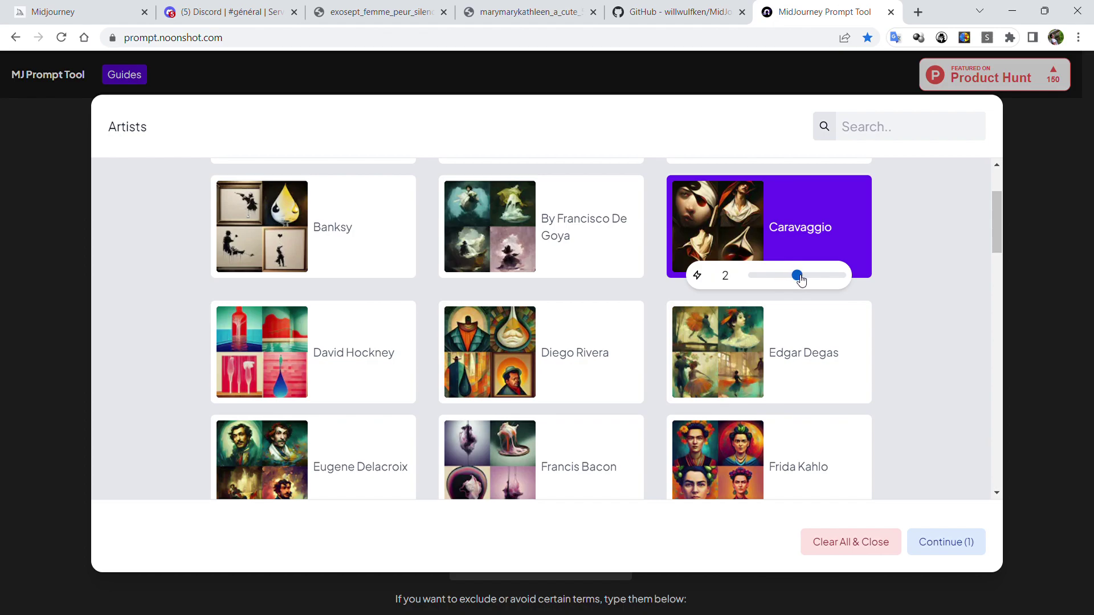
click(1031, 271)
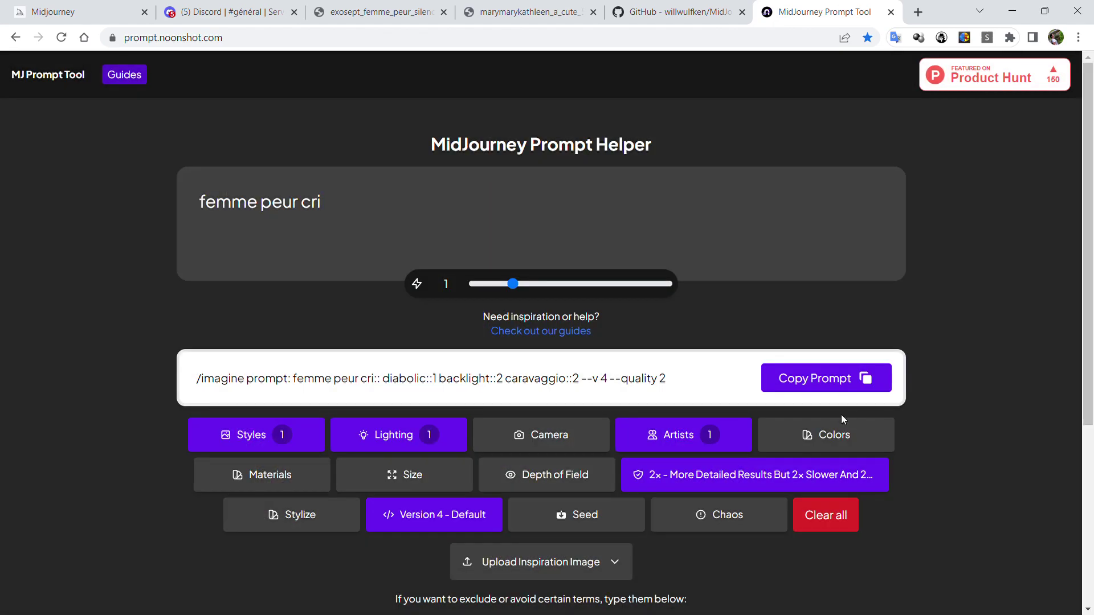
- Add Matte Black Color to the prompt's colors with a weight of 2
click(839, 427)
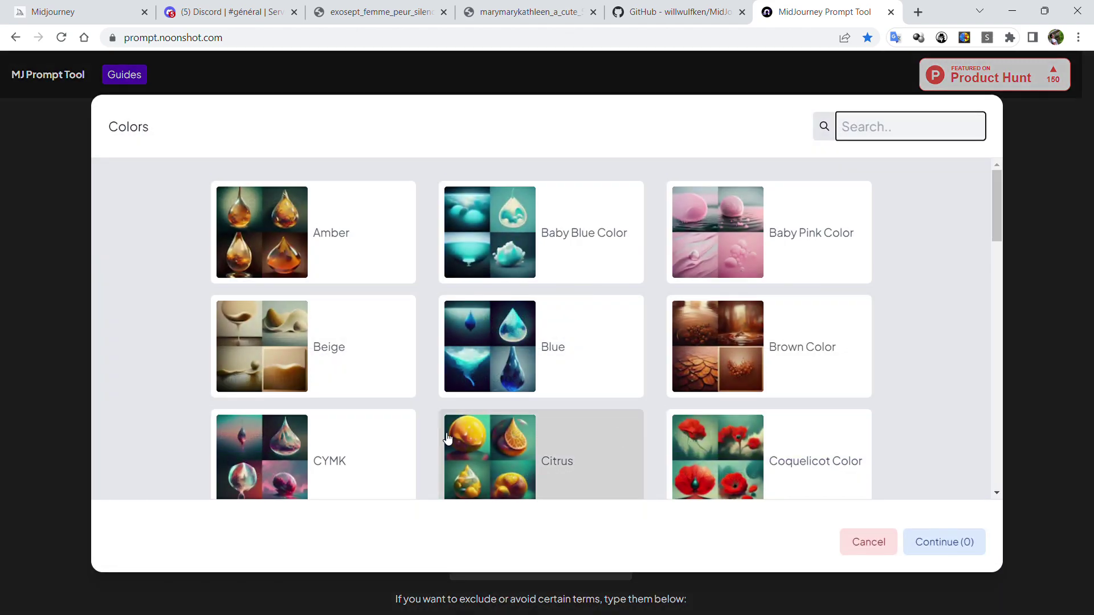
drag(994, 212, 1000, 314)
click(274, 408)
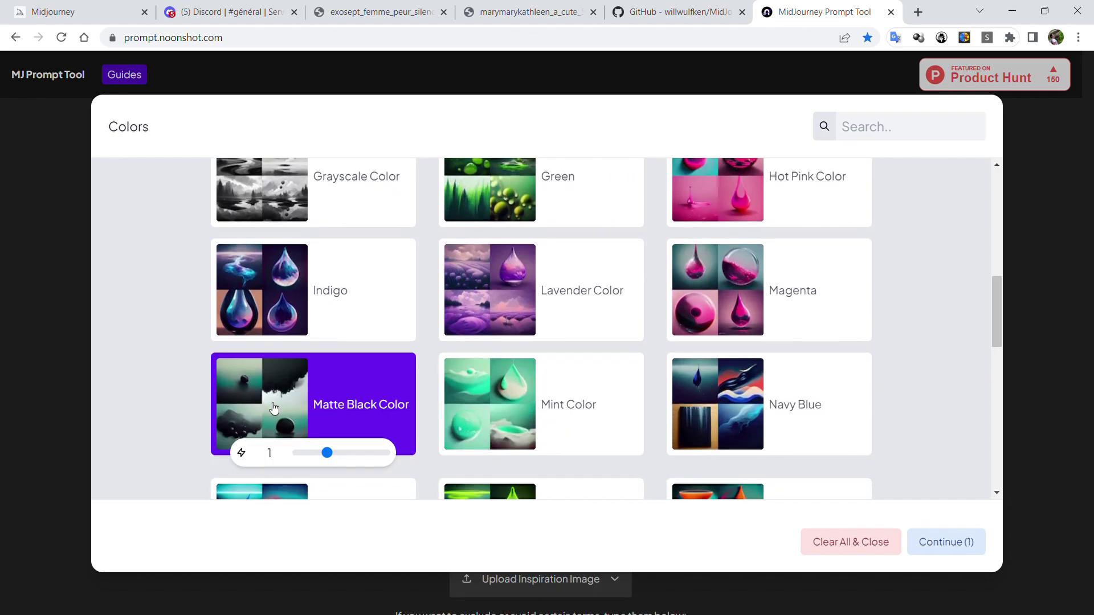
drag(320, 462, 344, 460)
key(Escape)
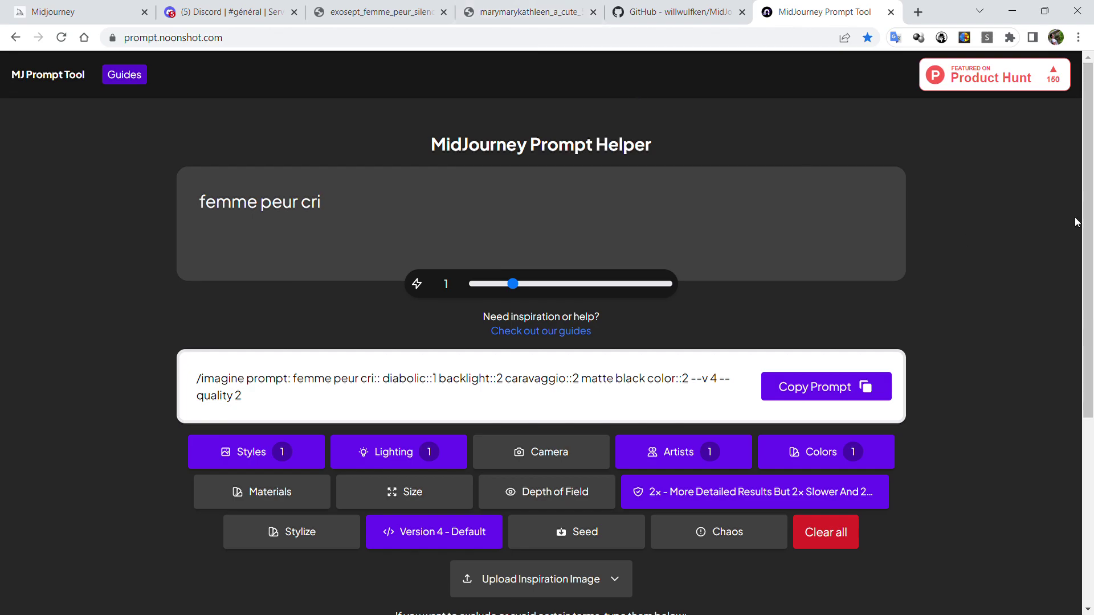
- Add Carbon Fiber to the prompt as a material with a weight of 1
drag(1087, 221, 1091, 340)
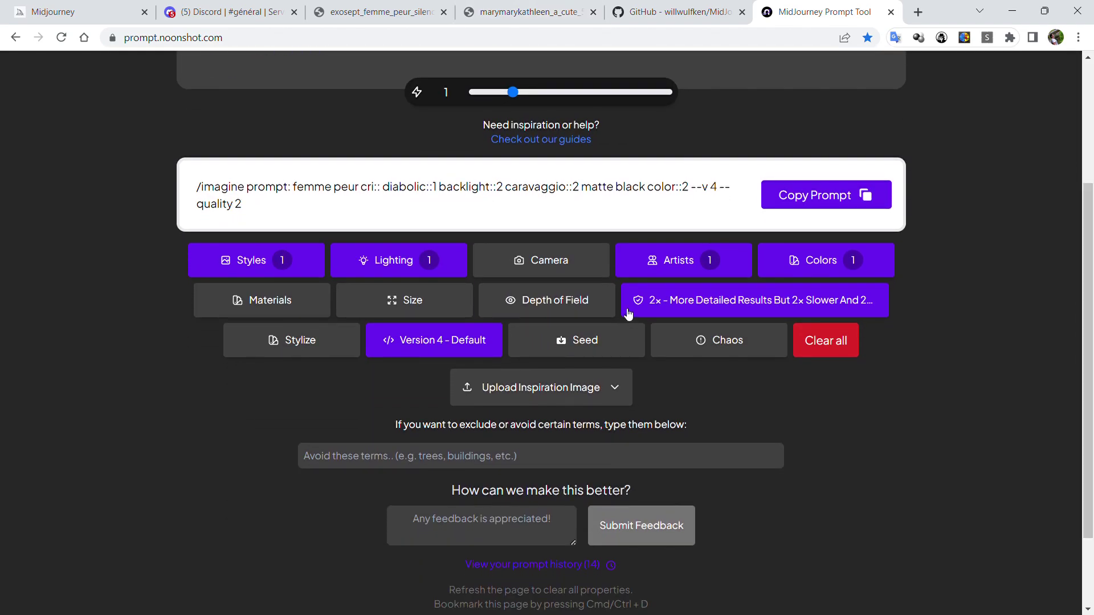
click(275, 297)
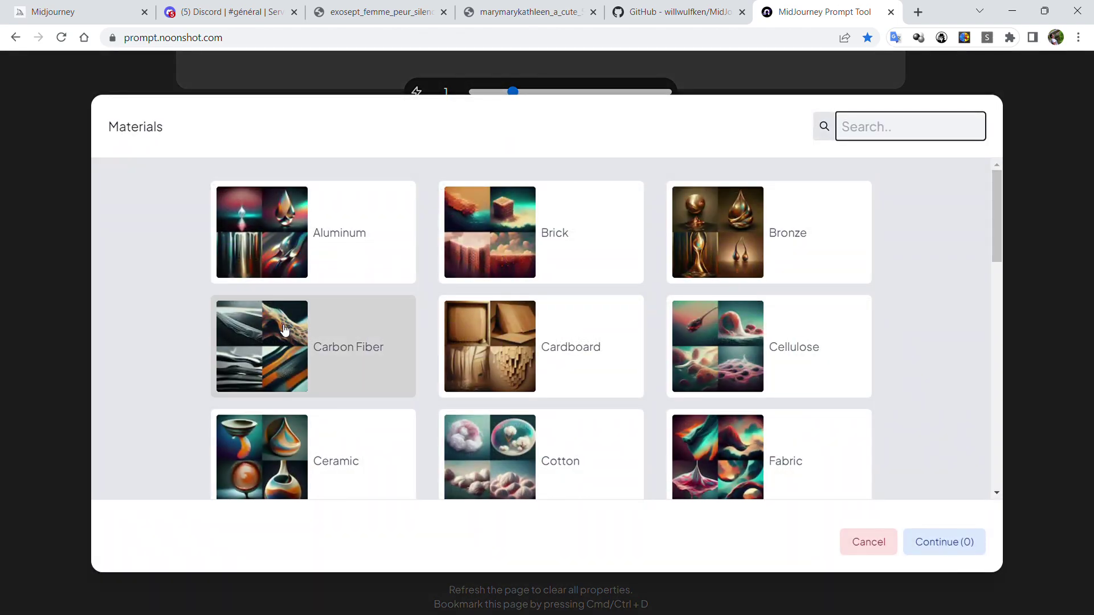
click(286, 340)
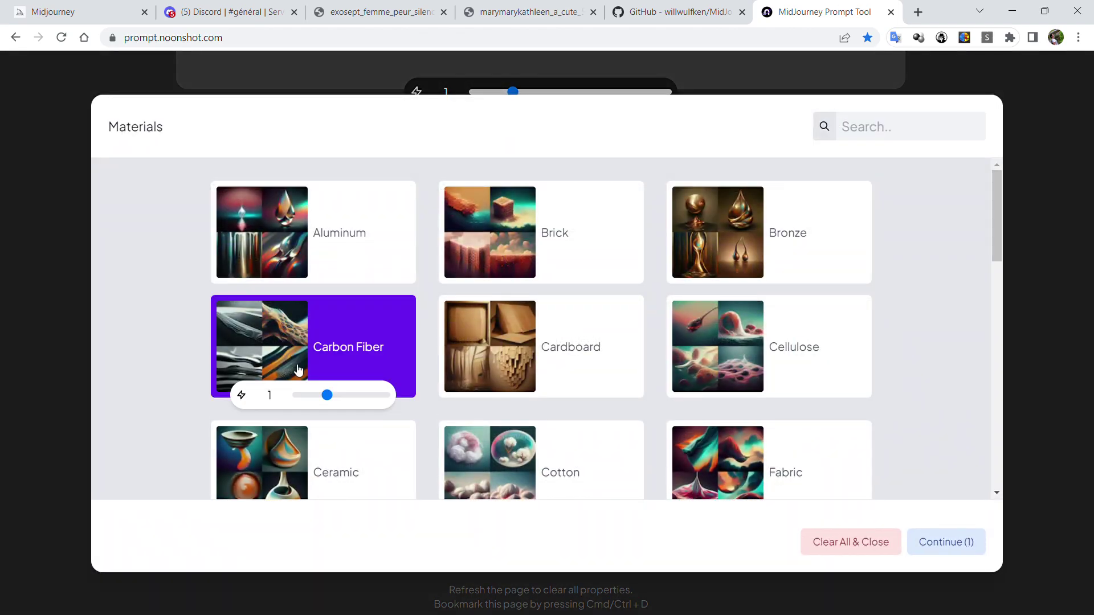
click(1037, 217)
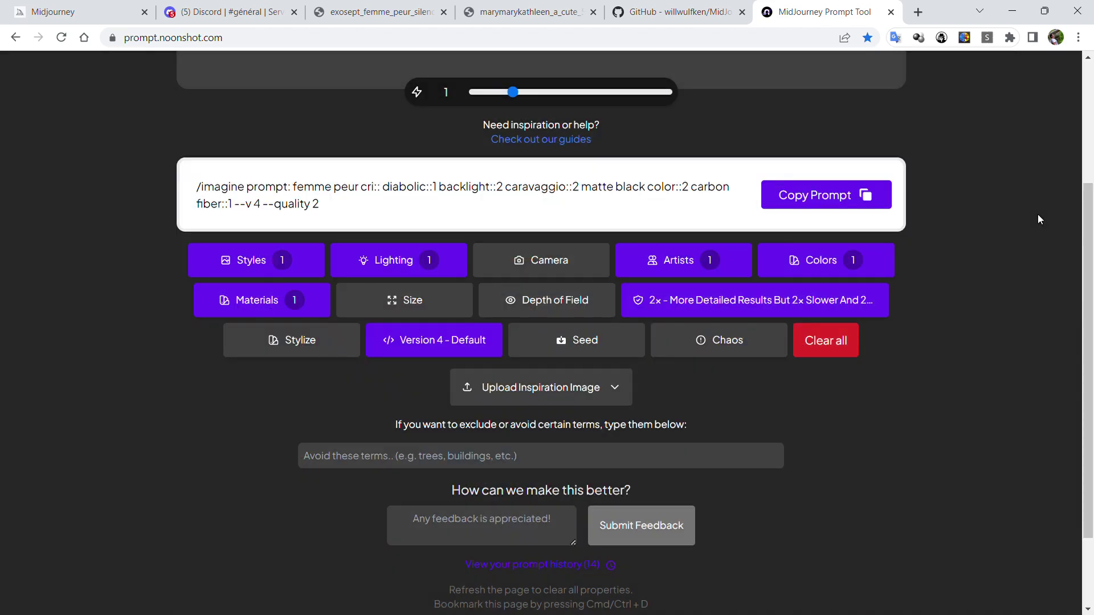
- Set the prompt's image size to the 1:1 Square aspect ratio
click(408, 309)
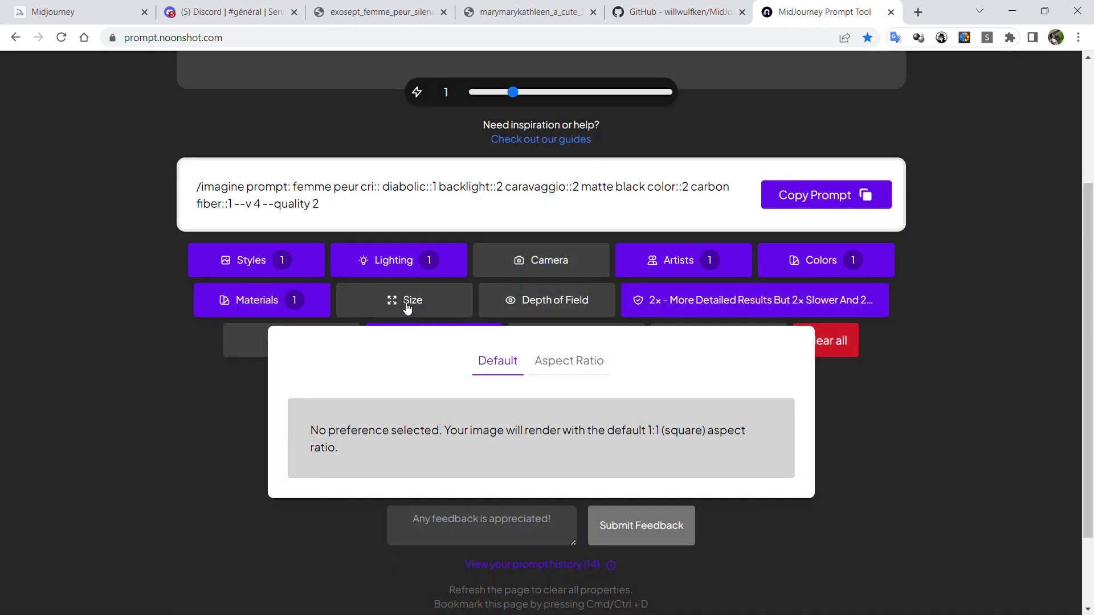
click(571, 368)
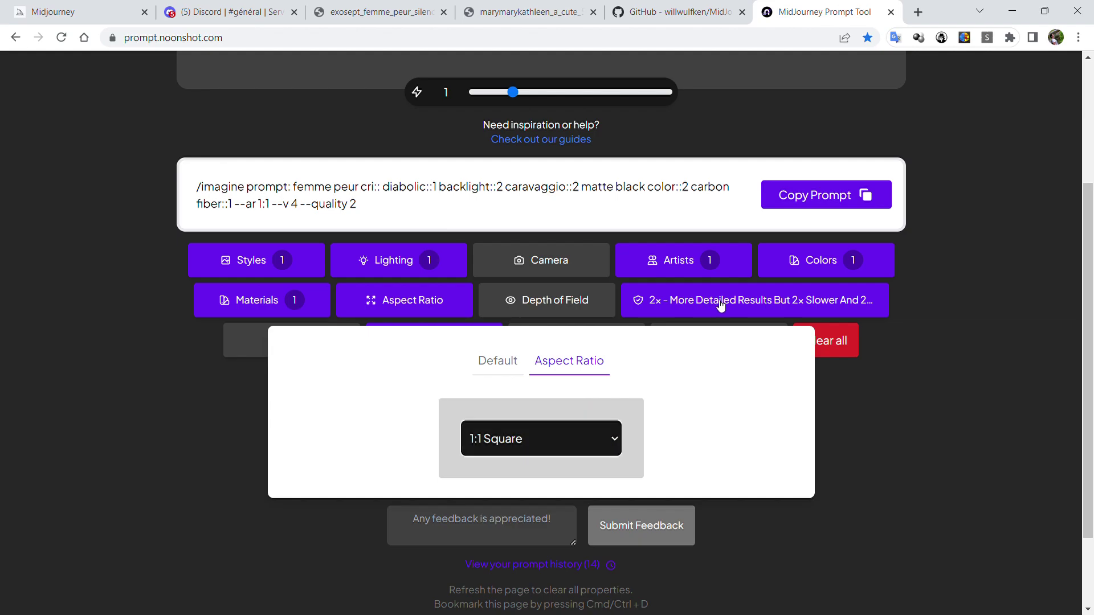
click(1036, 279)
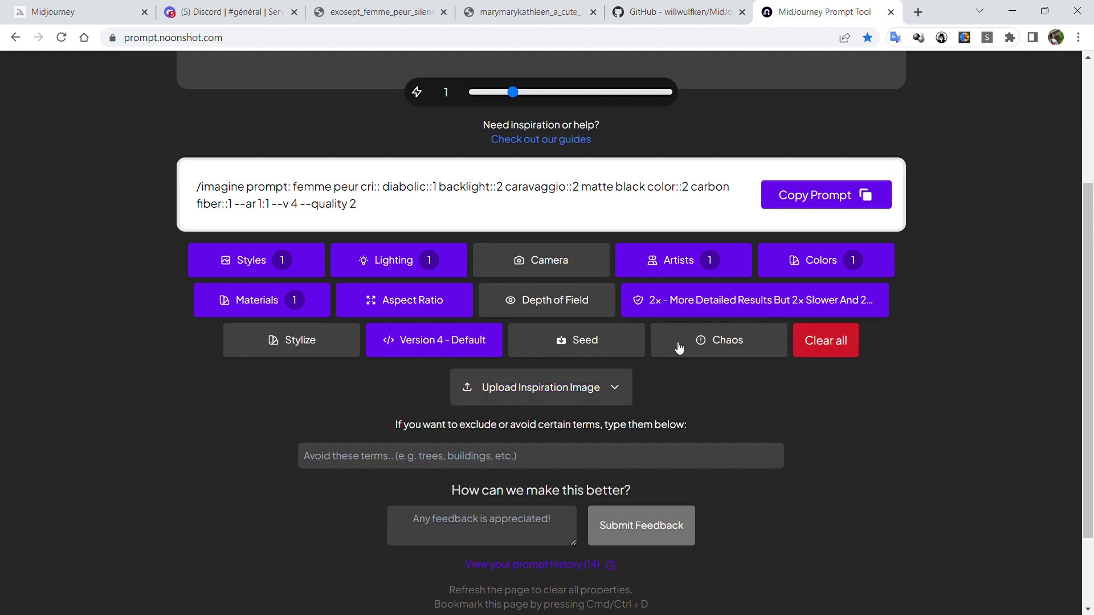
- Copy the assembled prompt and submit it with the Midjourney Bot's /imagine command in the général channel on Discord
click(806, 207)
click(814, 199)
click(228, 9)
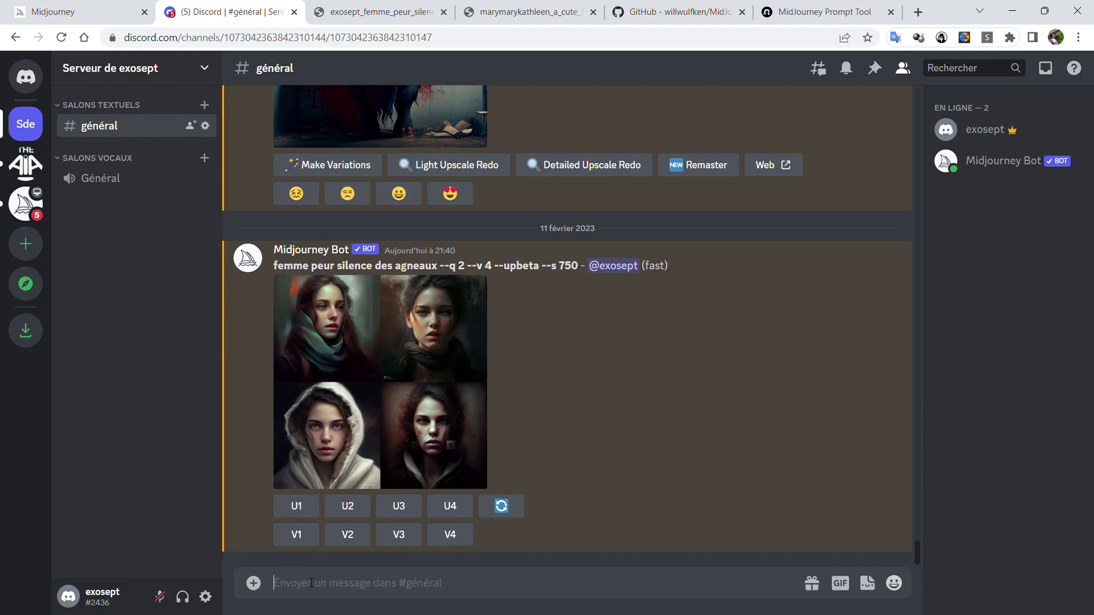
text(/)
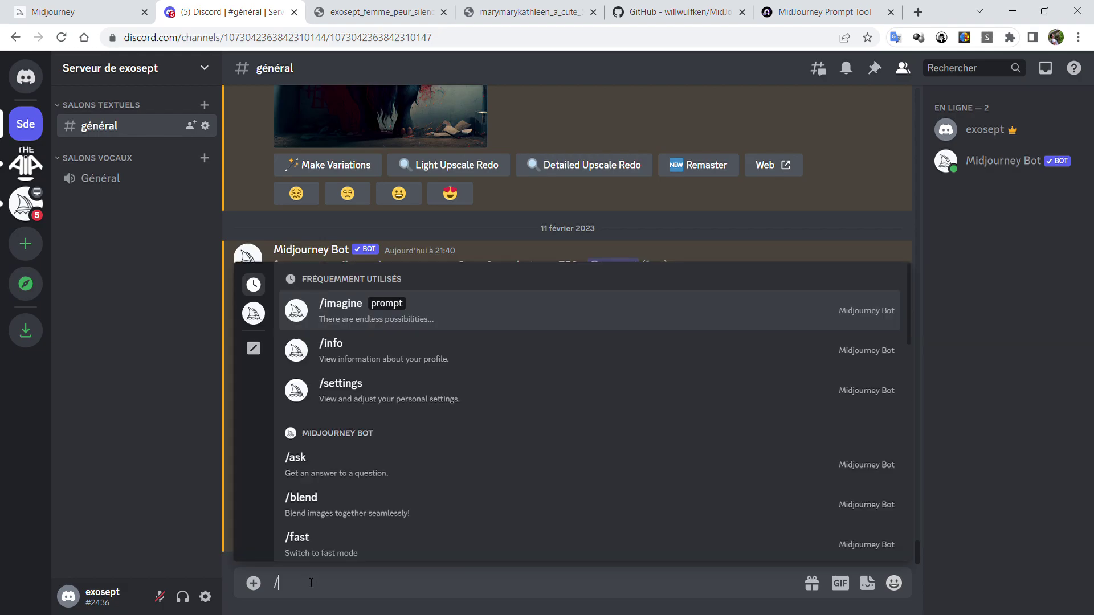
click(385, 309)
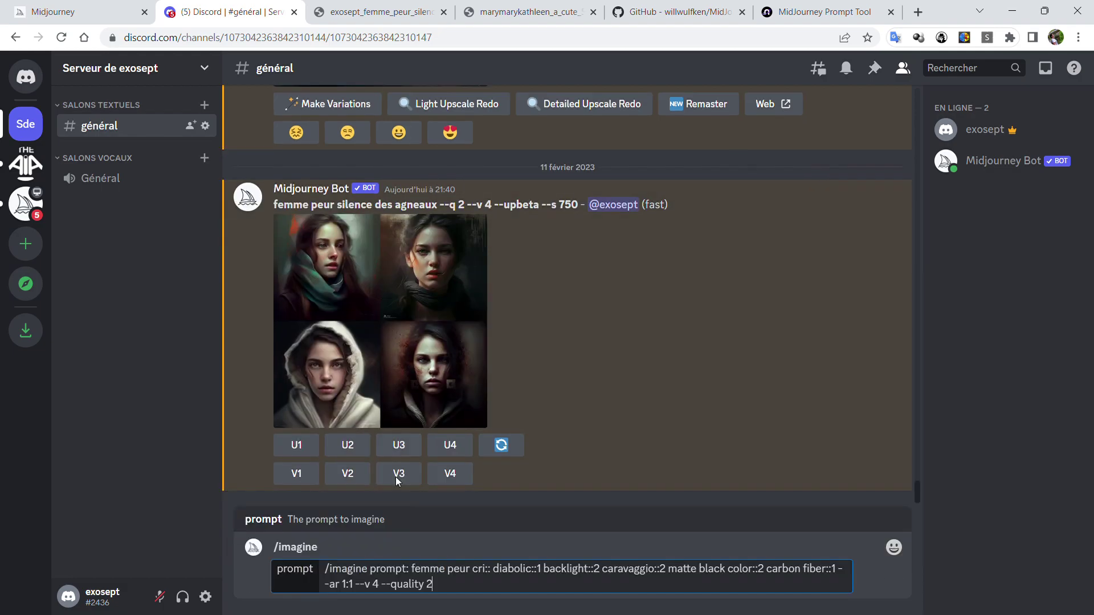
key(ctrl+v)
key(Return)
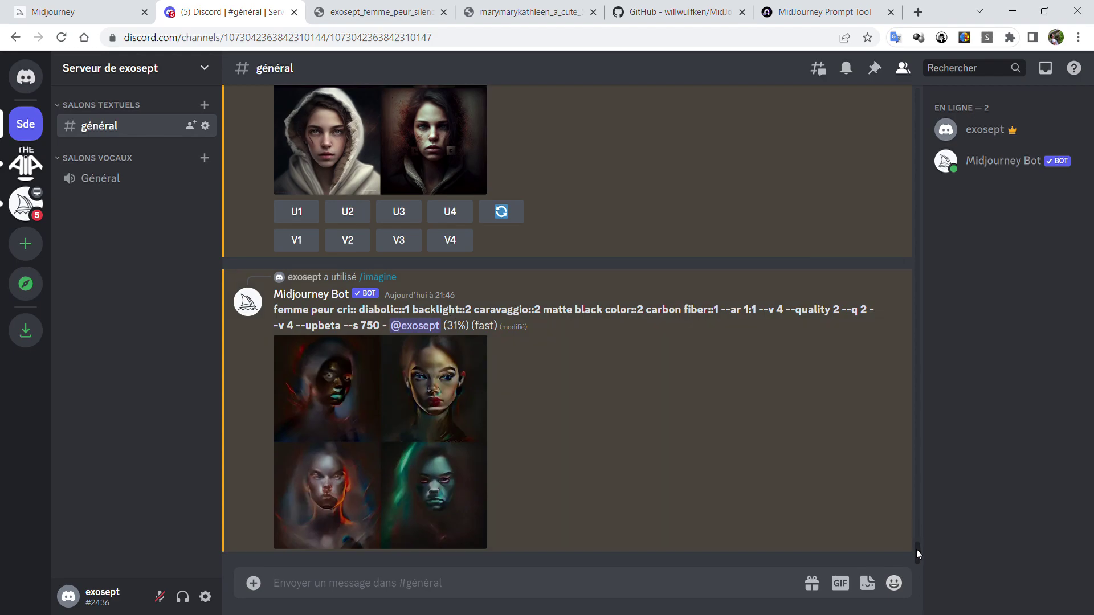
- Open the newly generated four-portrait grid in the web browser and examine the images enlarged
drag(917, 546, 918, 559)
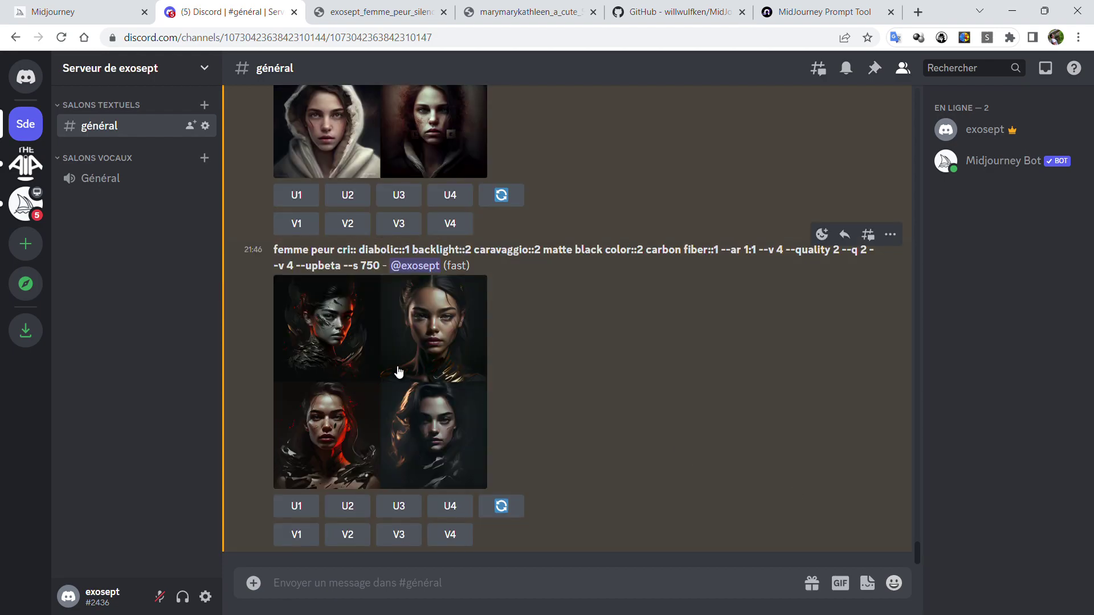
click(414, 334)
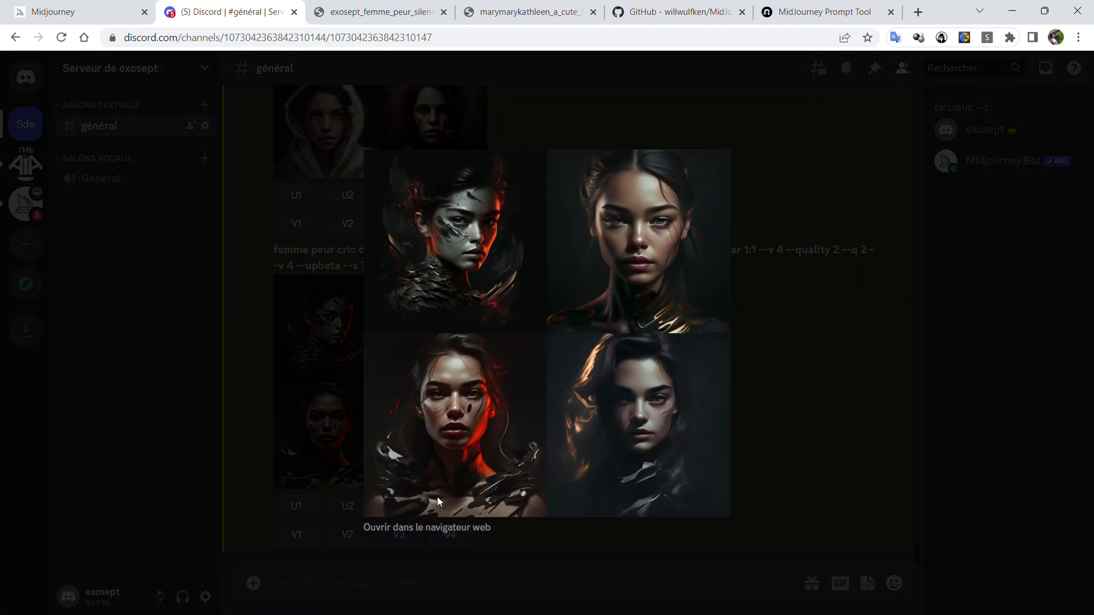
click(447, 528)
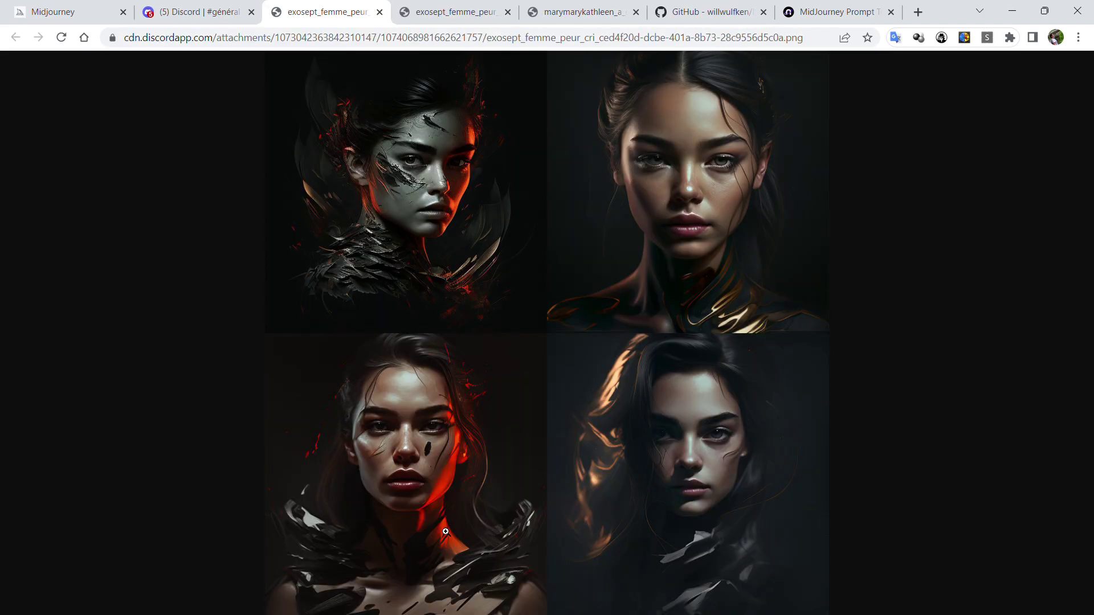
click(611, 215)
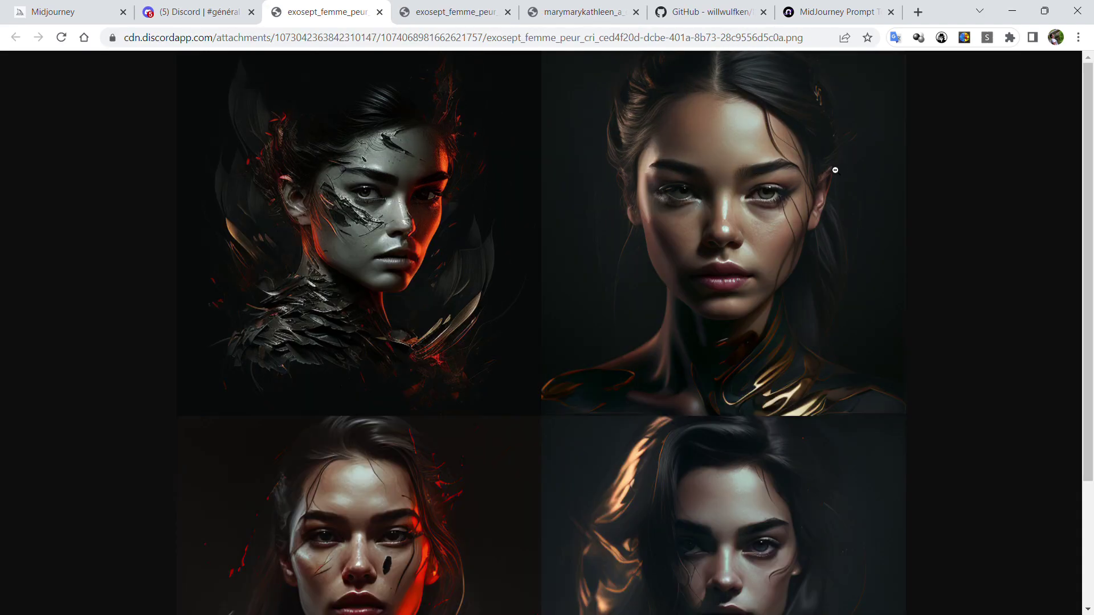
drag(1092, 156, 1079, 123)
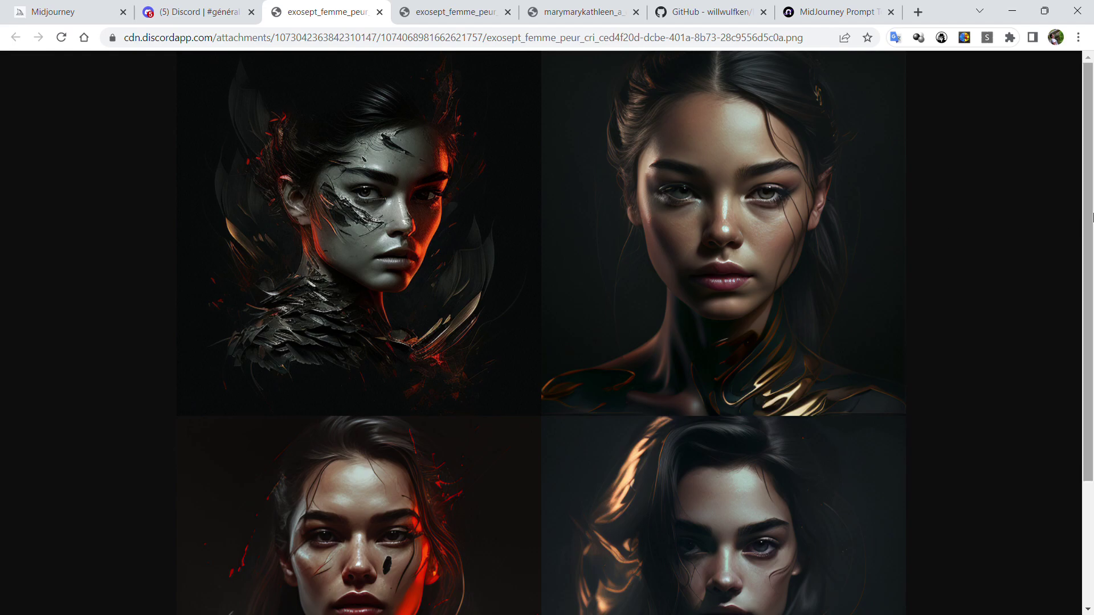
drag(1091, 229, 1092, 269)
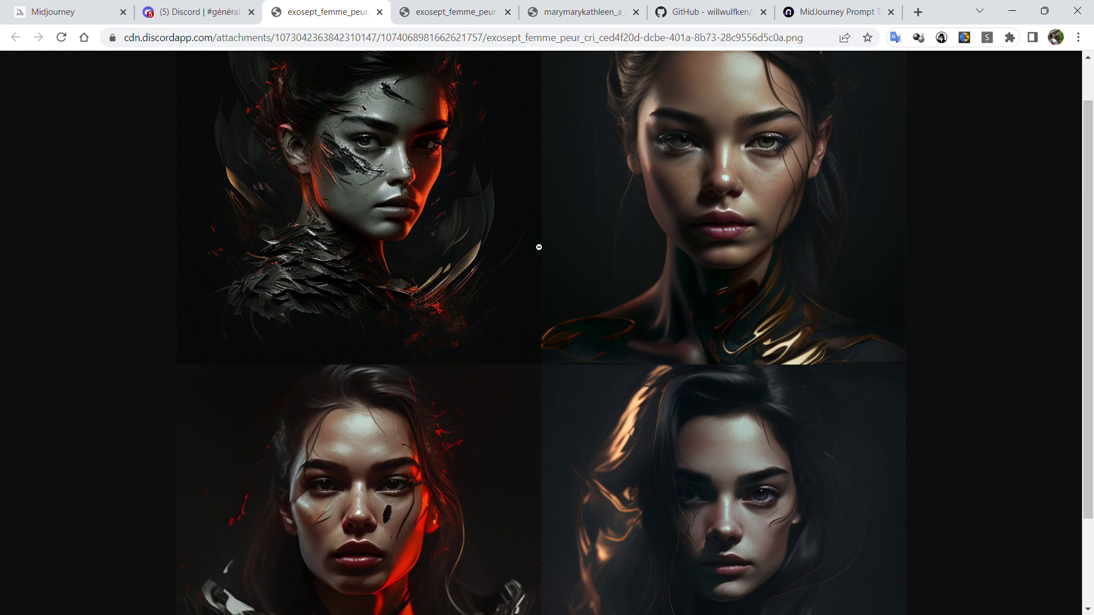
- Return to the Discord channel, close the image preview and ignore the notice about slash command moderation
click(226, 6)
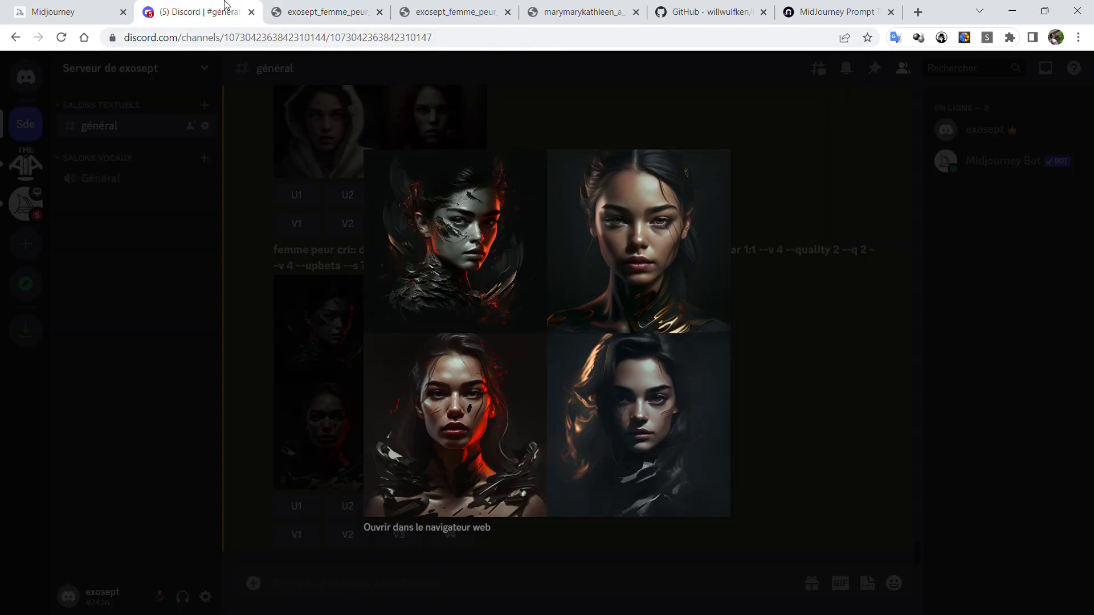
click(1038, 316)
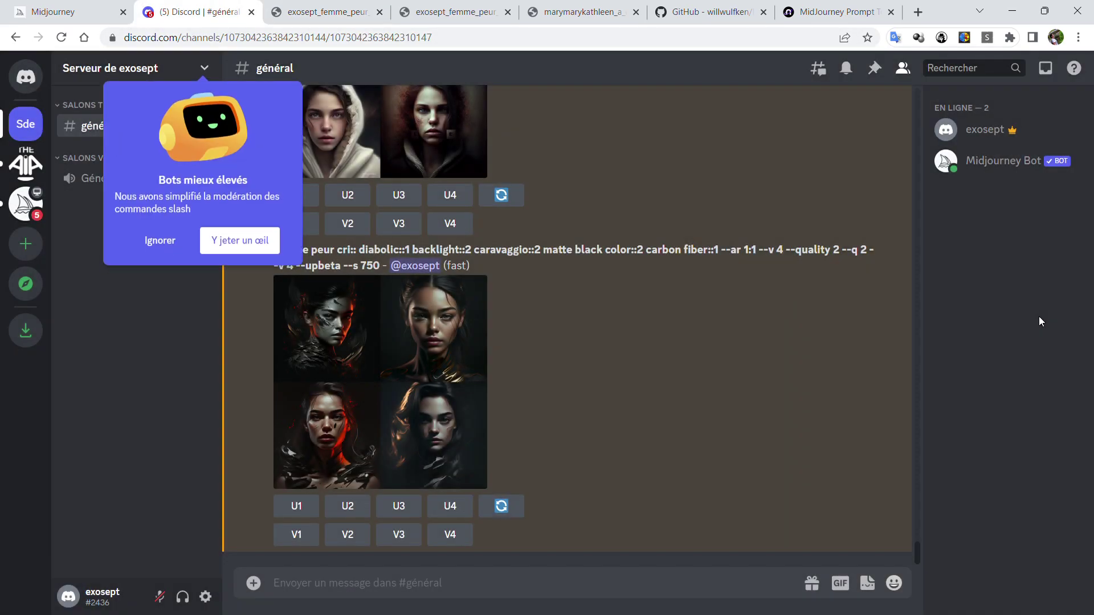
click(160, 242)
click(196, 143)
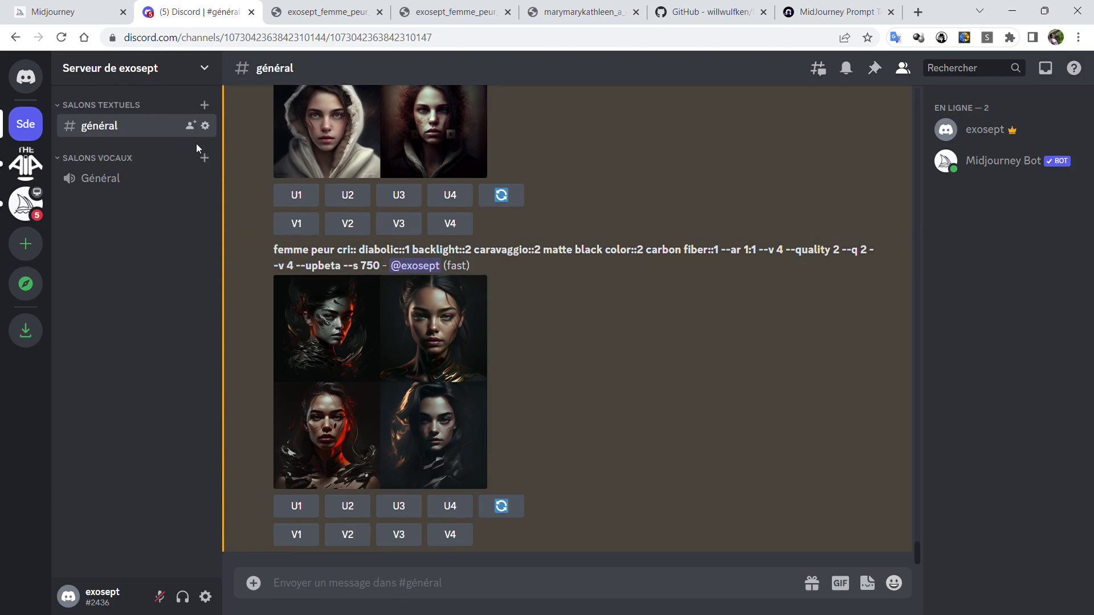